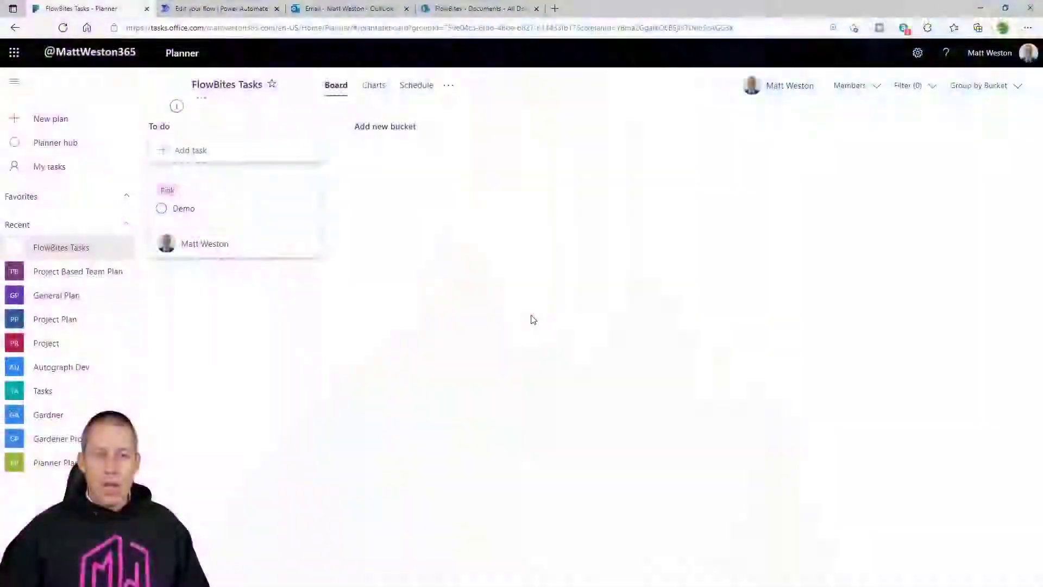
# - Open the Demo task in the To do bucket and attach DCS.jpg to it from the computer's Desktop
pyautogui.click(277, 203)
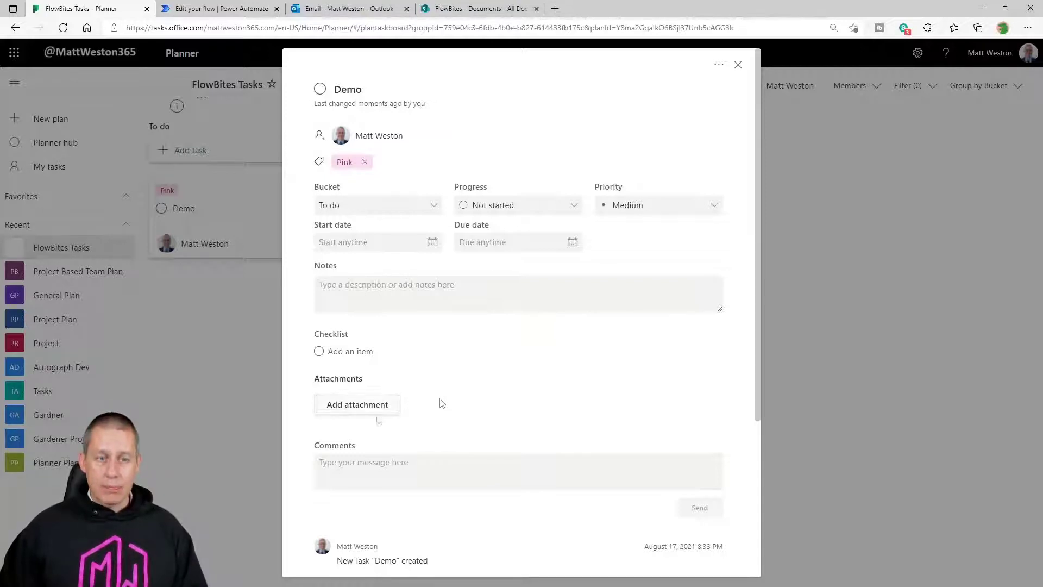
pyautogui.click(379, 408)
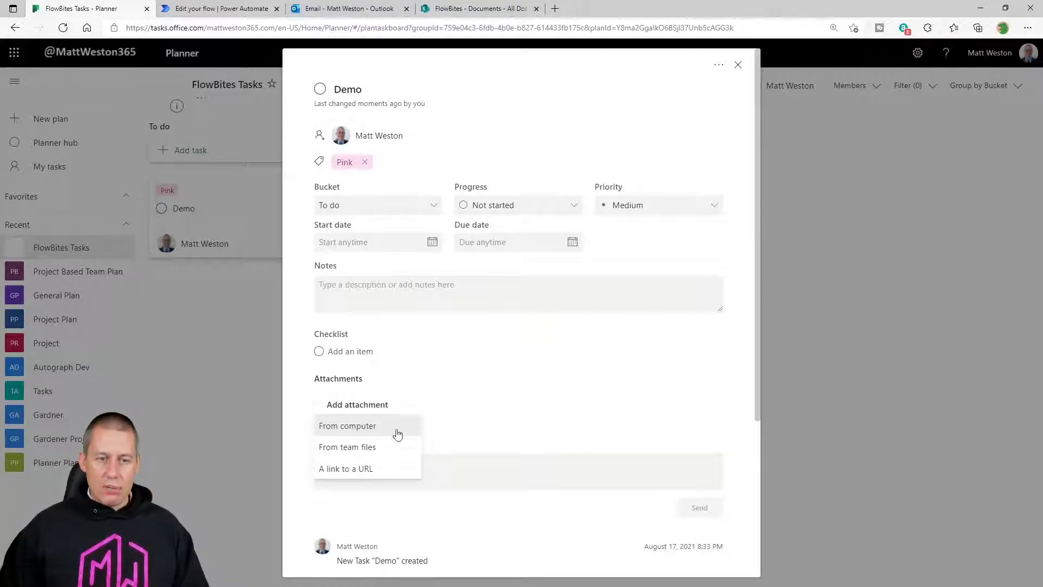
pyautogui.click(381, 428)
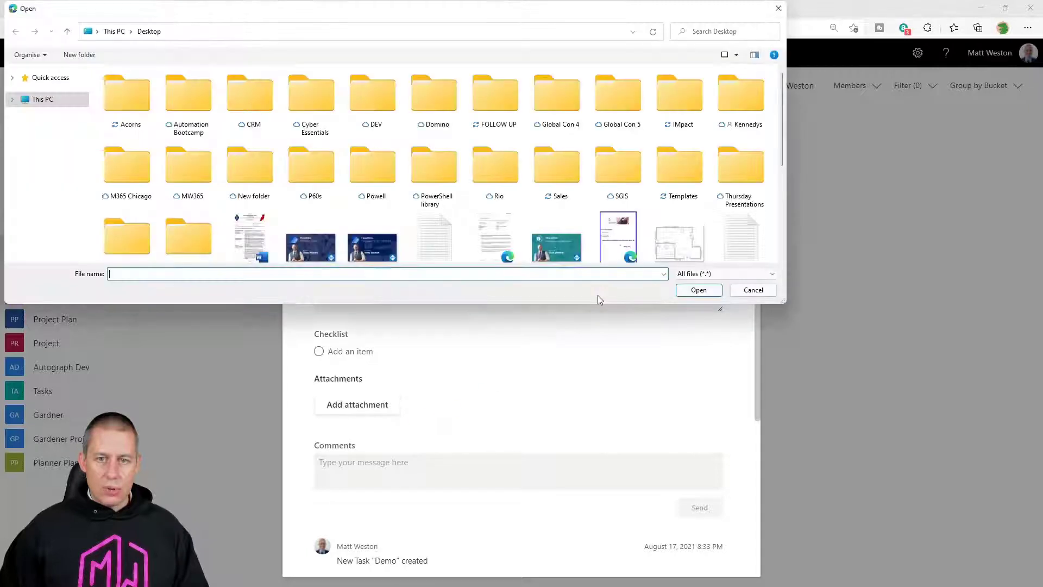
pyautogui.click(683, 246)
pyautogui.doubleClick(683, 222)
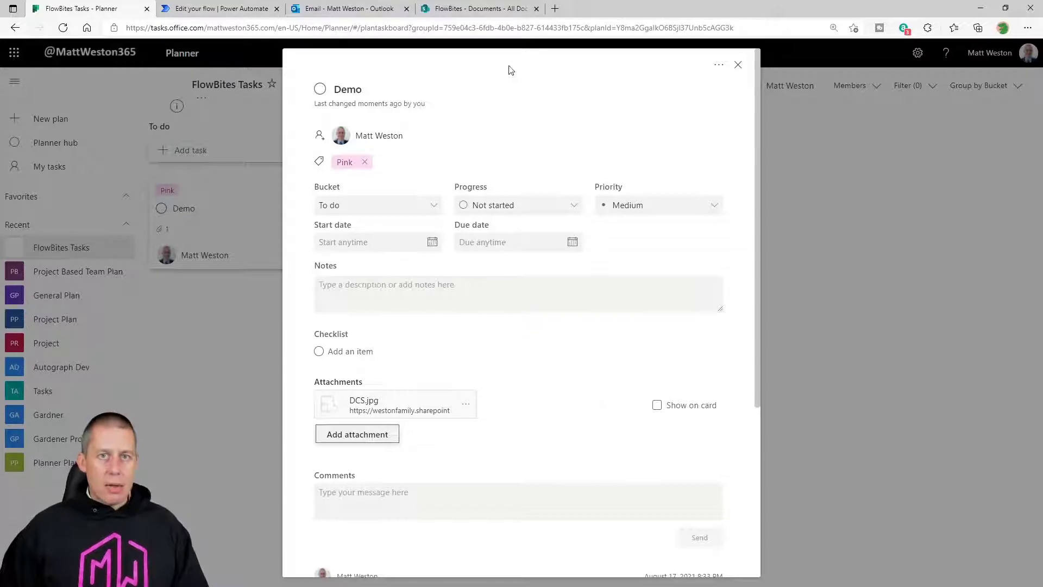
# - Check the FlowBites document library in SharePoint, and review the Update task details action of the flow in Power Automate
pyautogui.click(481, 8)
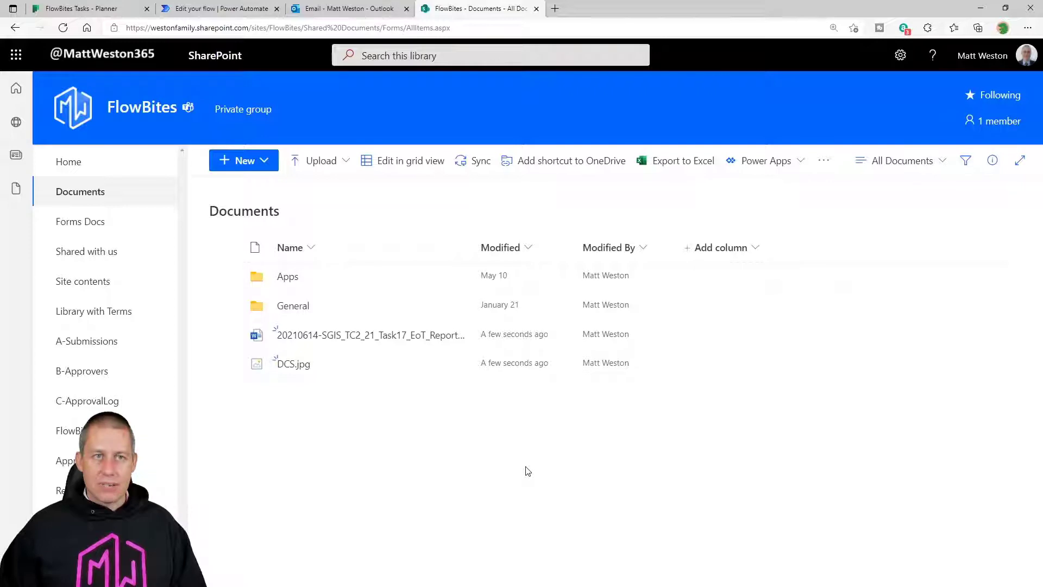
pyautogui.click(211, 10)
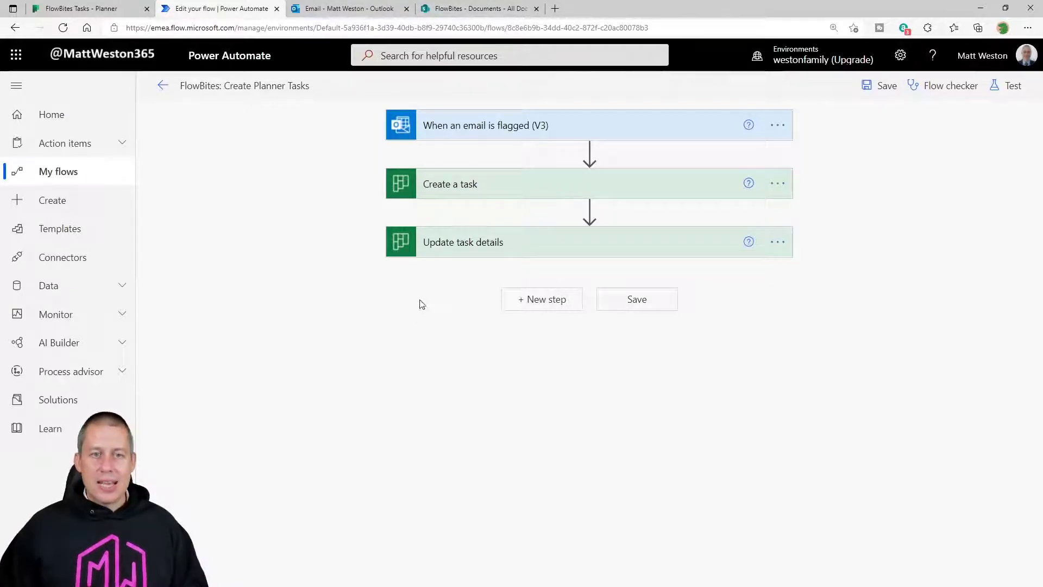
pyautogui.click(484, 257)
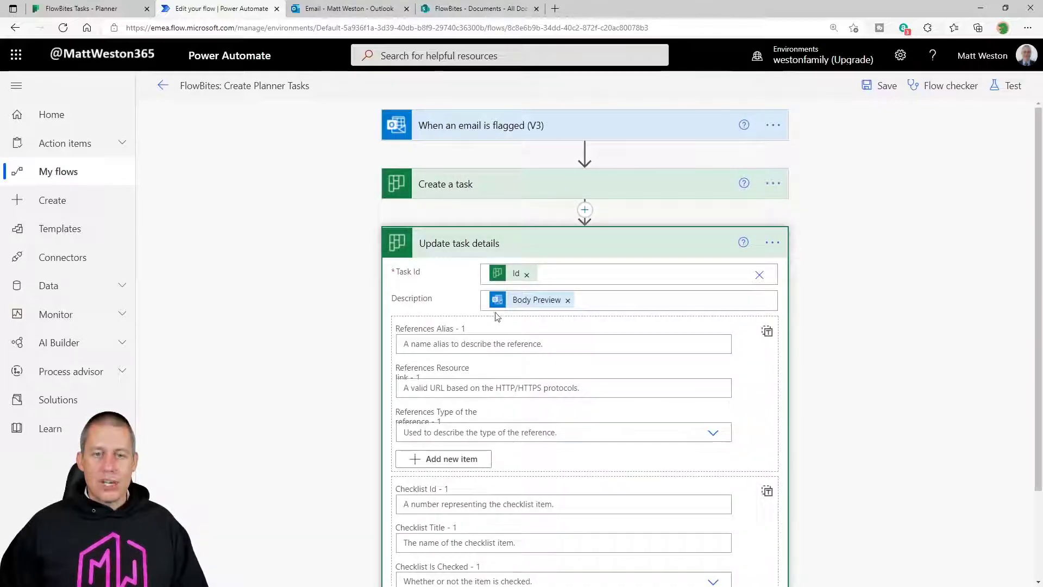
pyautogui.click(536, 248)
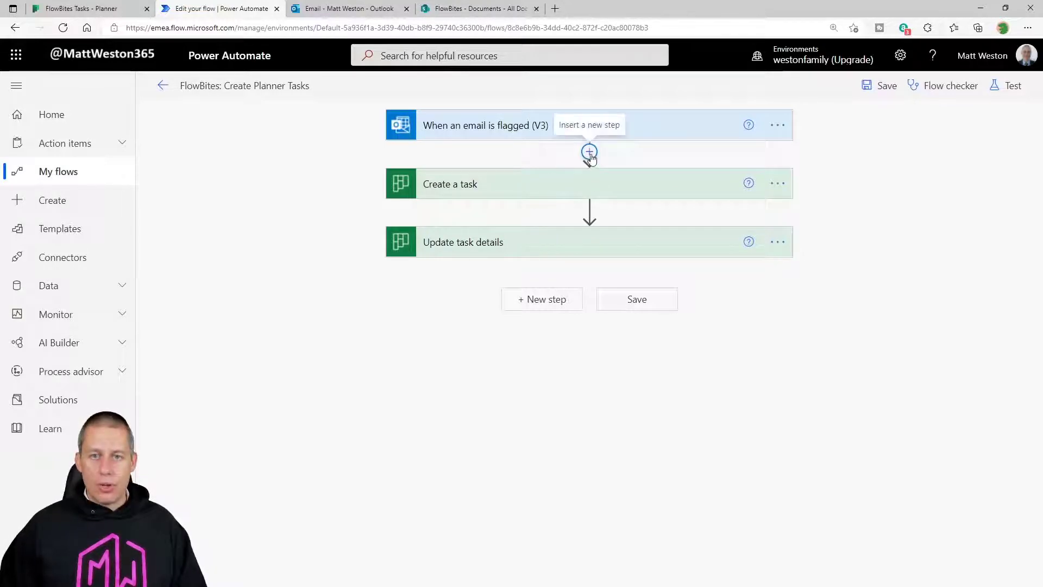
# - Insert the Office 365 Outlook action Get Attachment (V2) between the flagged-email trigger and Create a task
pyautogui.click(590, 153)
pyautogui.click(582, 171)
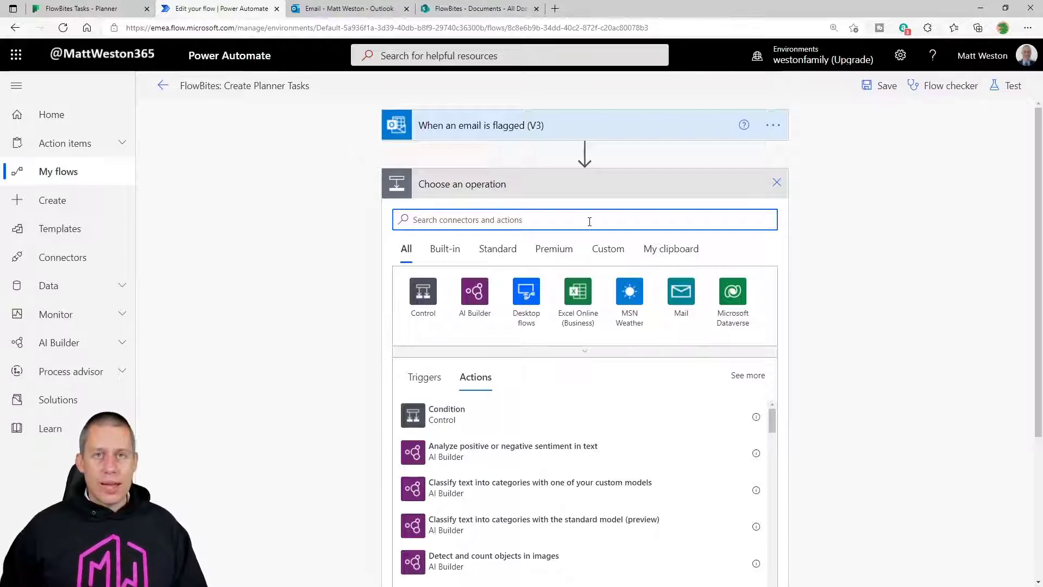
pyautogui.write('Get ')
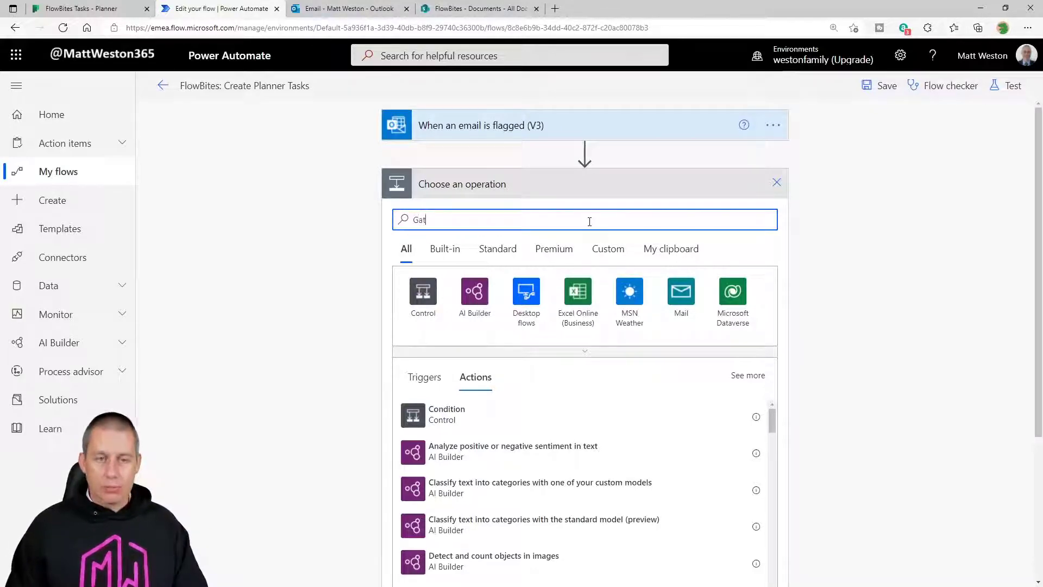
pyautogui.write('Attachment')
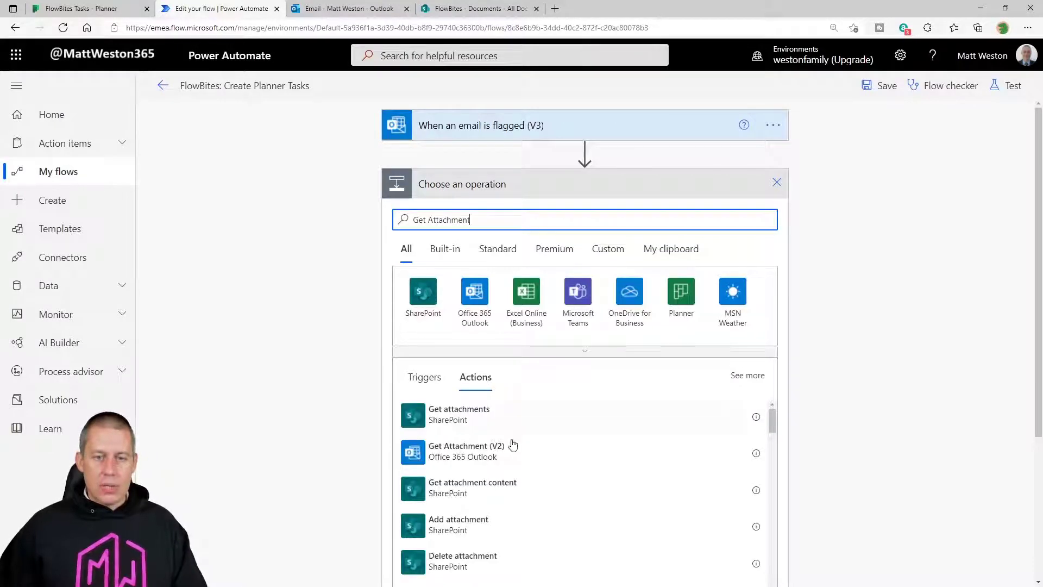
pyautogui.click(509, 459)
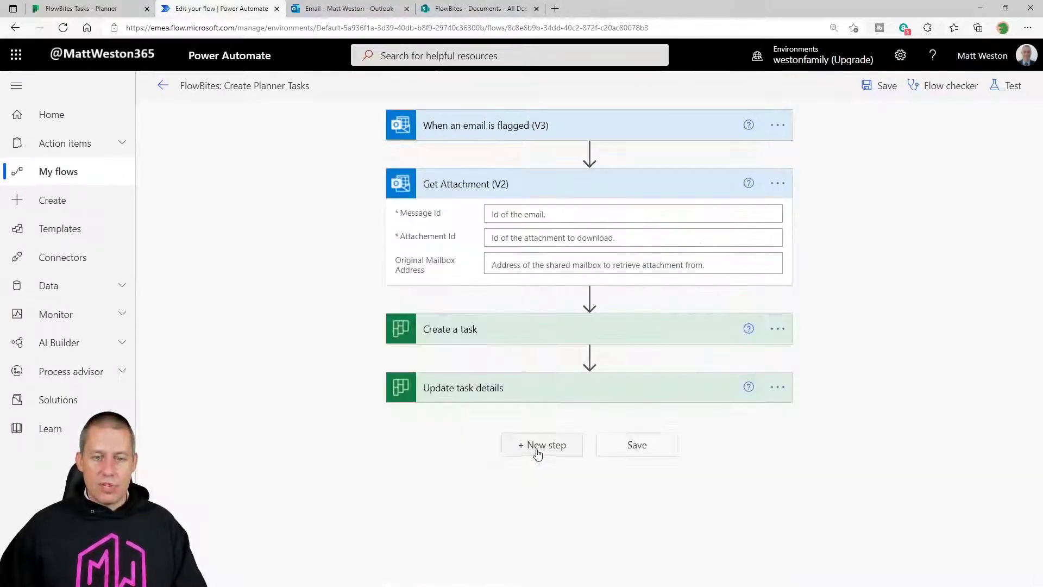
# - In Get Attachment (V2), fill the message ID with the trigger's Message Id and the attachment ID with Attachments Attachment Id
pyautogui.click(577, 215)
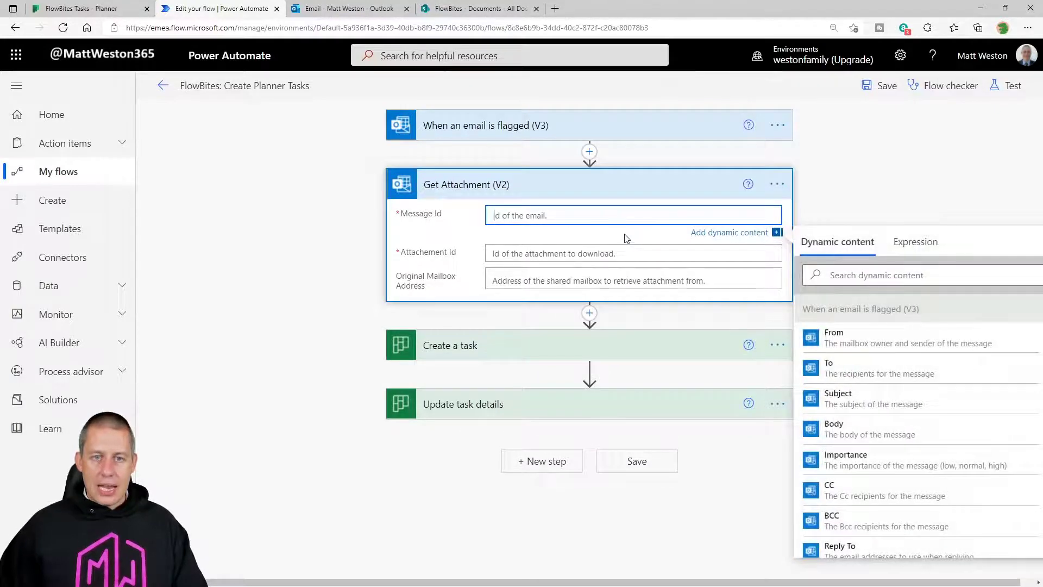
pyautogui.click(877, 271)
pyautogui.write('id')
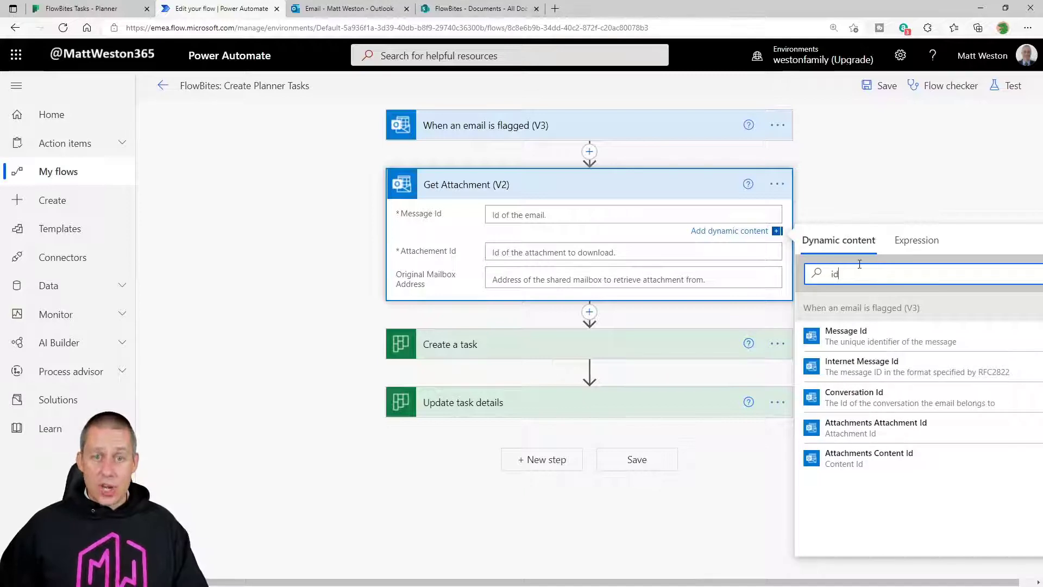
pyautogui.click(896, 344)
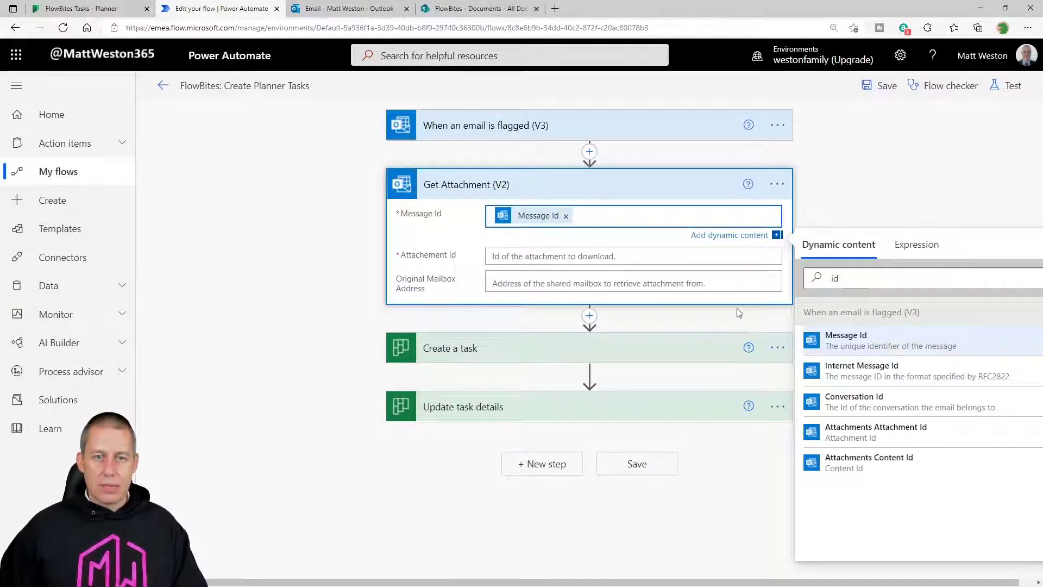
pyautogui.click(544, 259)
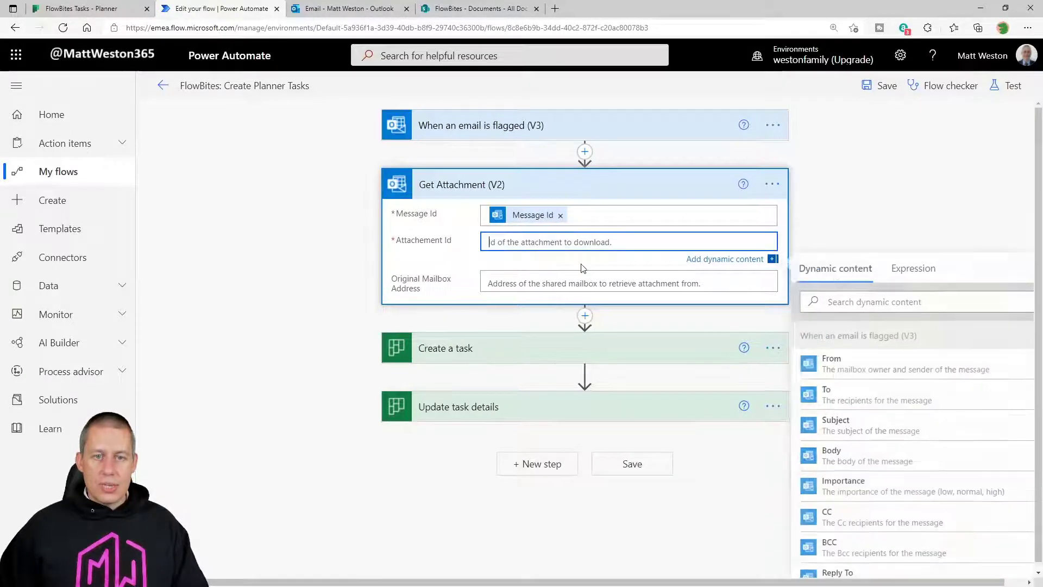
pyautogui.click(903, 299)
pyautogui.write('attachment')
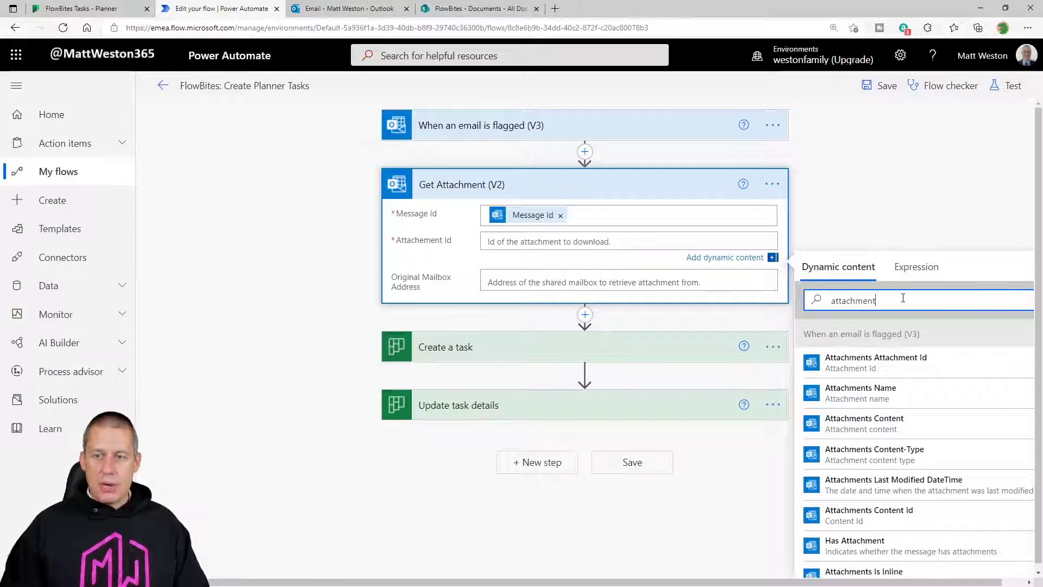
pyautogui.click(930, 363)
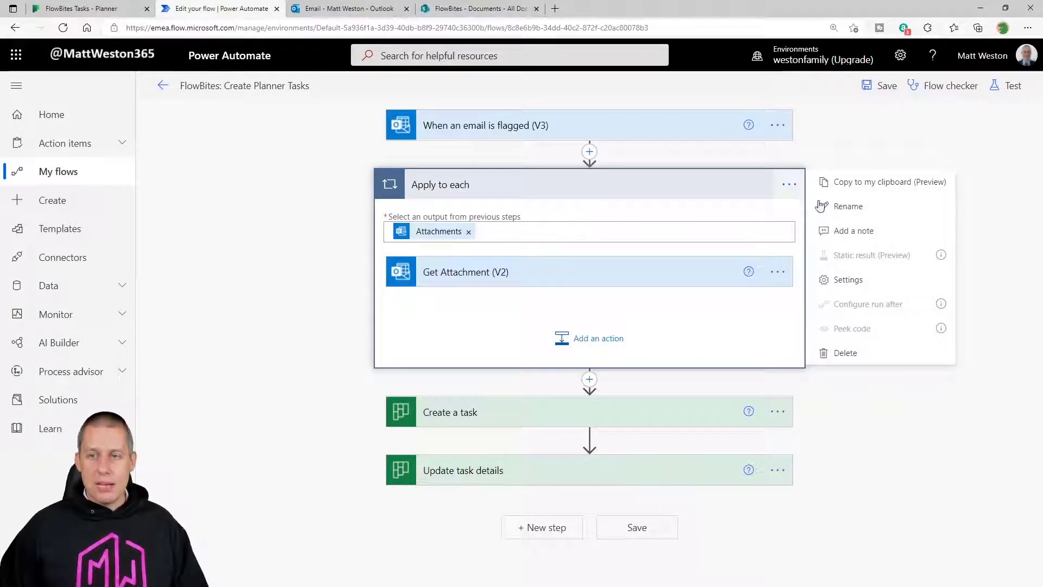
# - Rename the loop around Get Attachment (V2) as "Apply to each - Attachment"
pyautogui.click(837, 205)
pyautogui.click(601, 184)
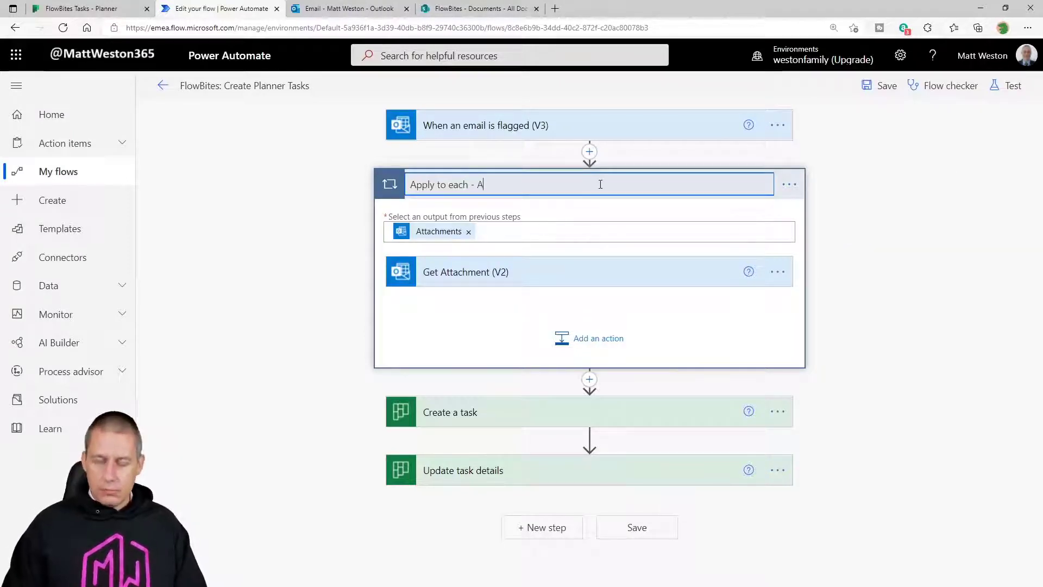
pyautogui.write('- Attachment')
pyautogui.press('Return')
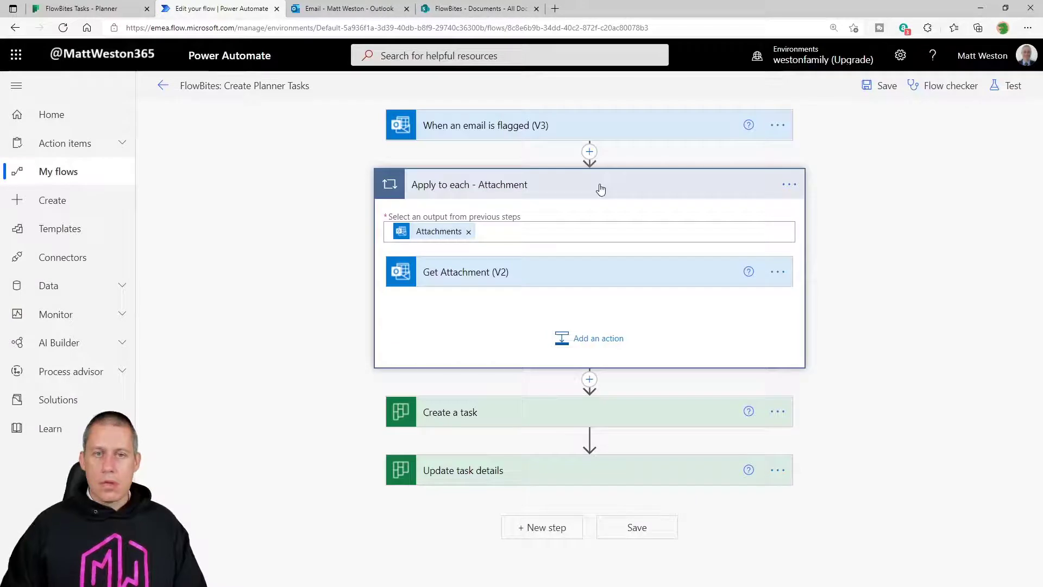
# - Add the SharePoint Create file action after Get Attachment (V2) inside the attachment loop
pyautogui.click(574, 344)
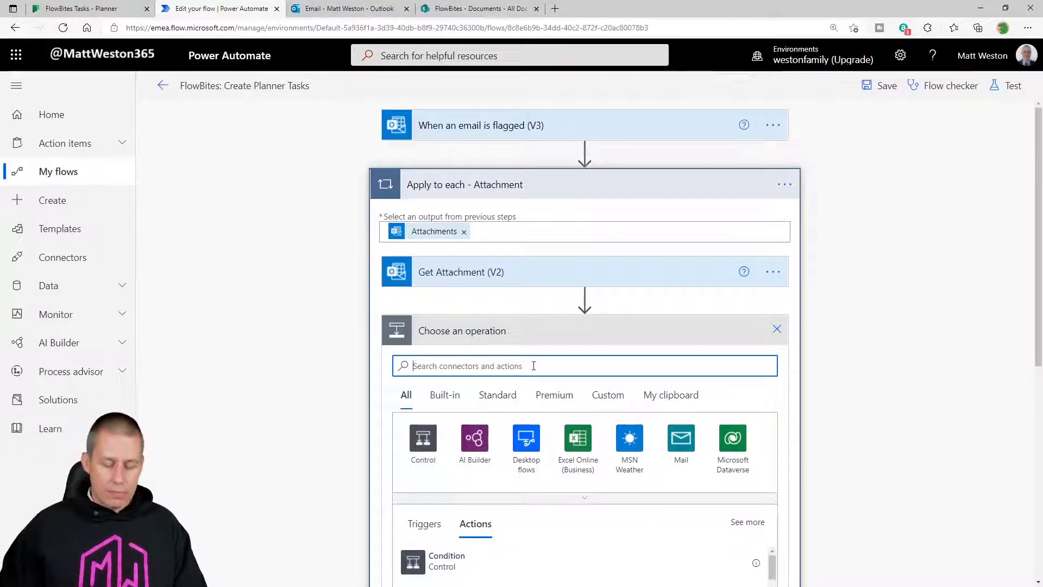
pyautogui.write('Create File')
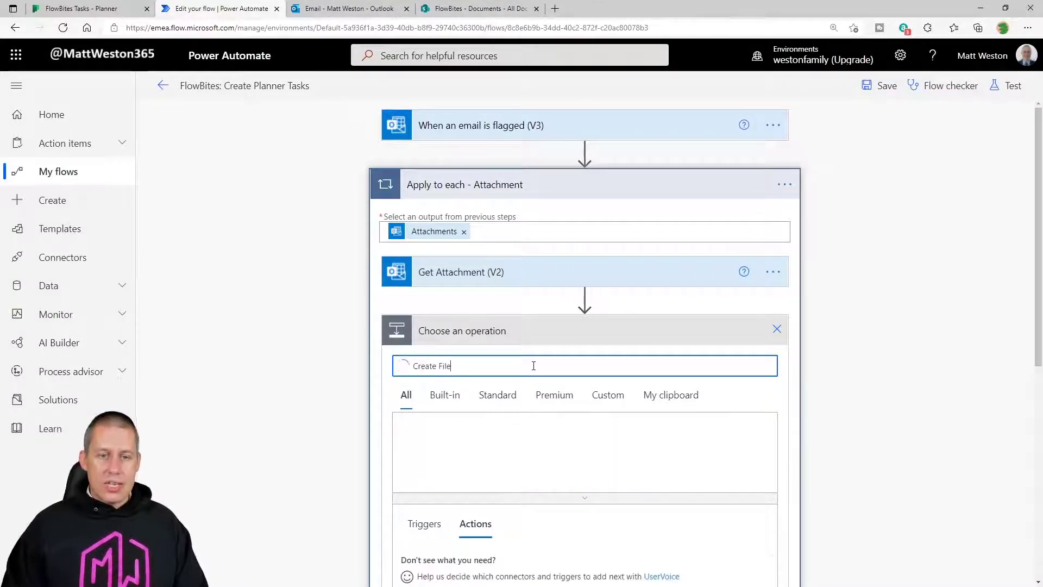
pyautogui.scroll(-1, 567, 361)
pyautogui.scroll(-2, 566, 361)
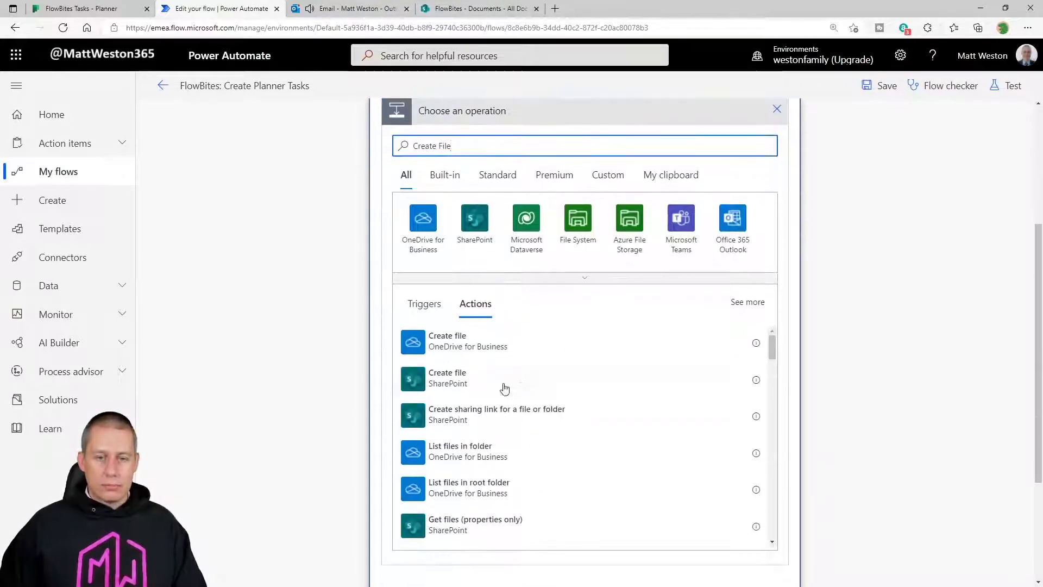
pyautogui.click(471, 377)
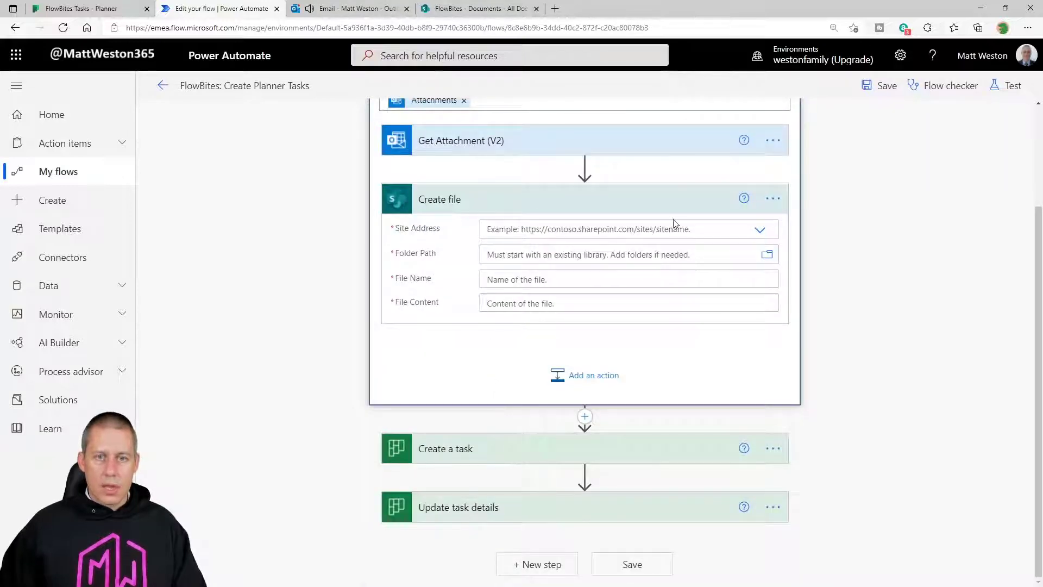
# - Set the Create file action's site address to the FlowBites site and its folder path to /Shared Documents
pyautogui.click(573, 227)
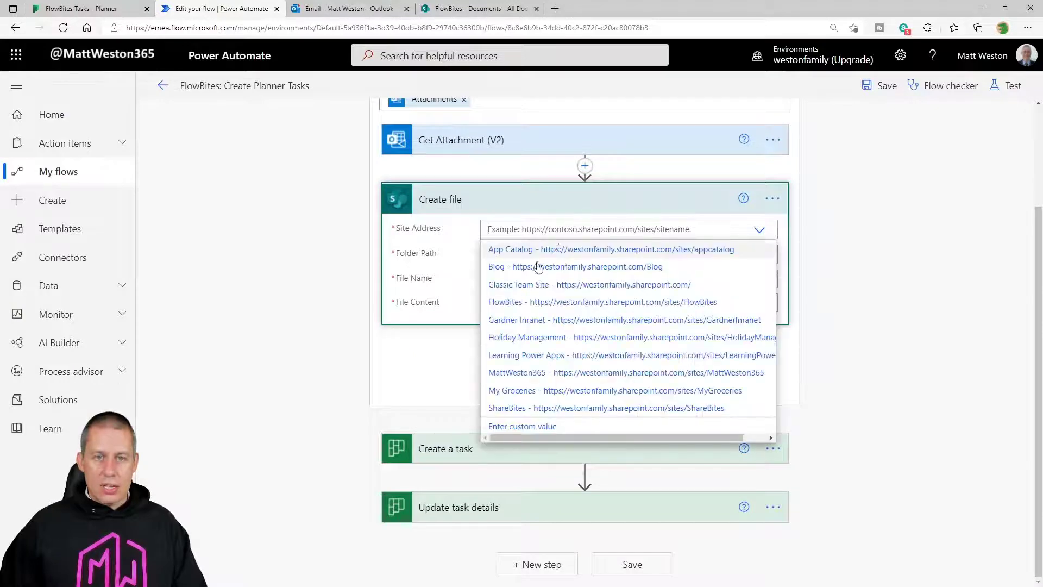
pyautogui.click(527, 301)
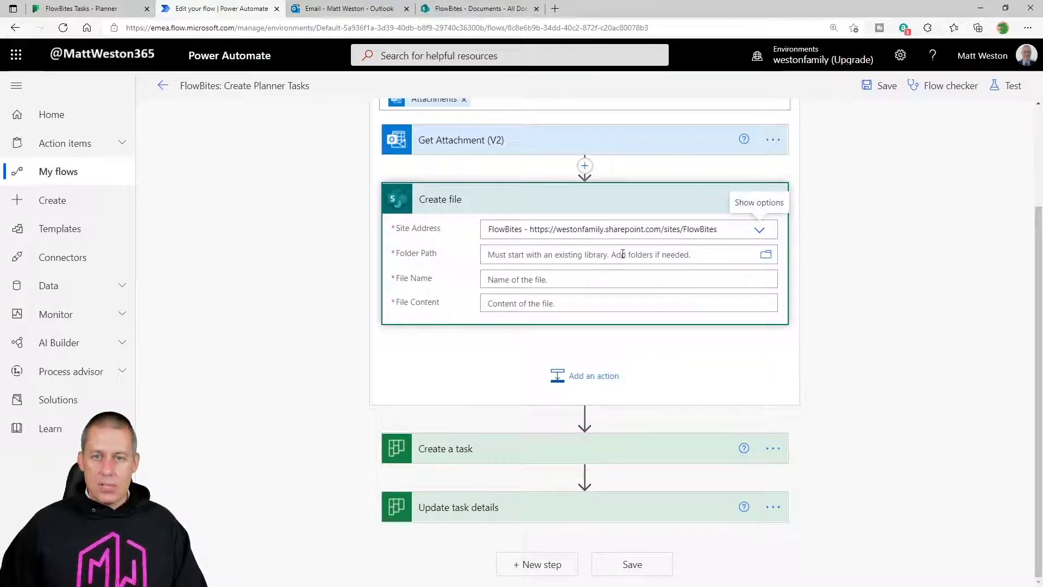
pyautogui.click(659, 255)
pyautogui.click(767, 254)
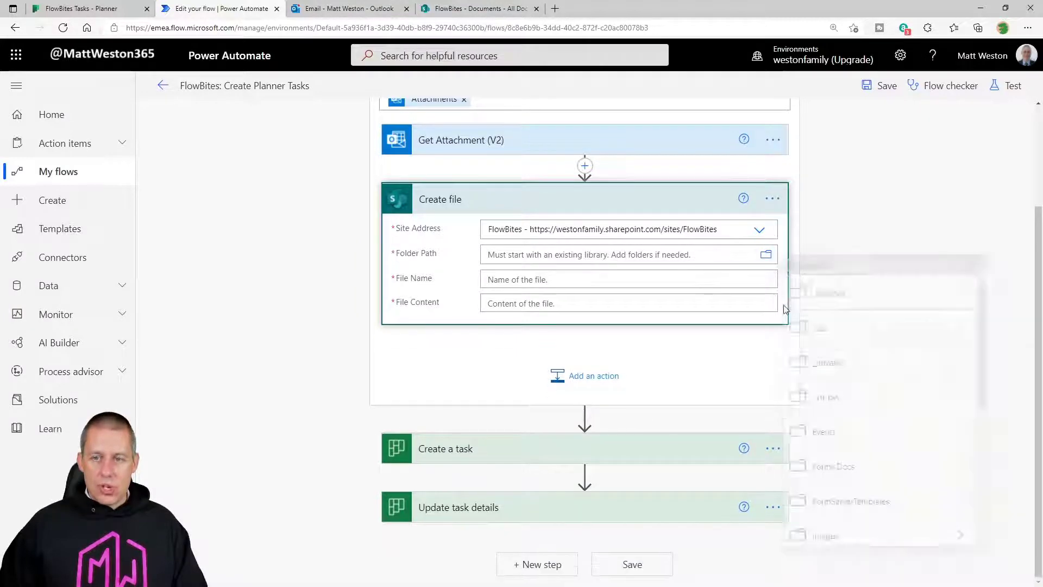
pyautogui.click(831, 385)
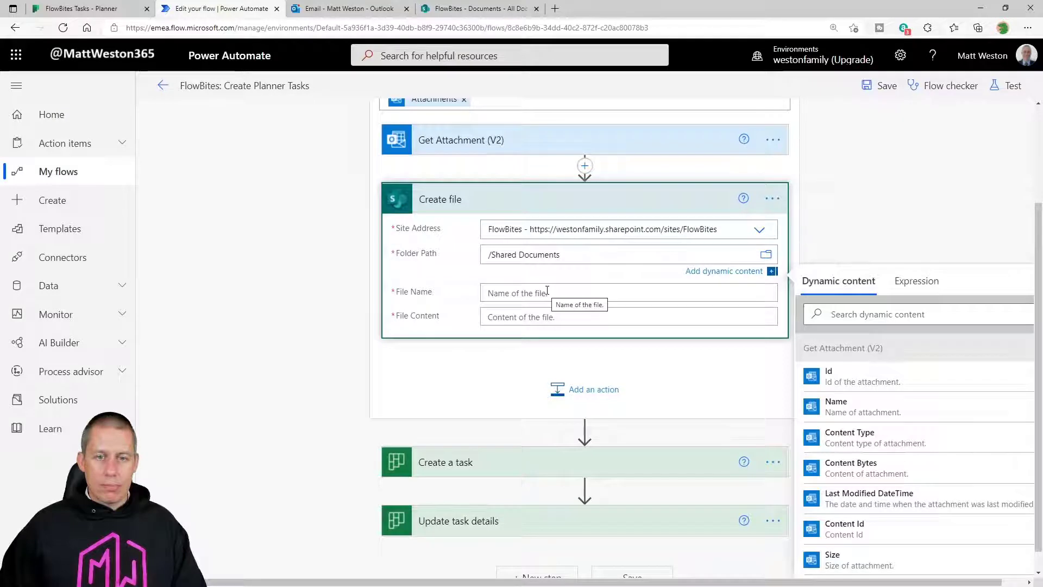
# - Set the new file's name to Name and its content to Content Bytes, both from Get Attachment (V2)
pyautogui.click(547, 293)
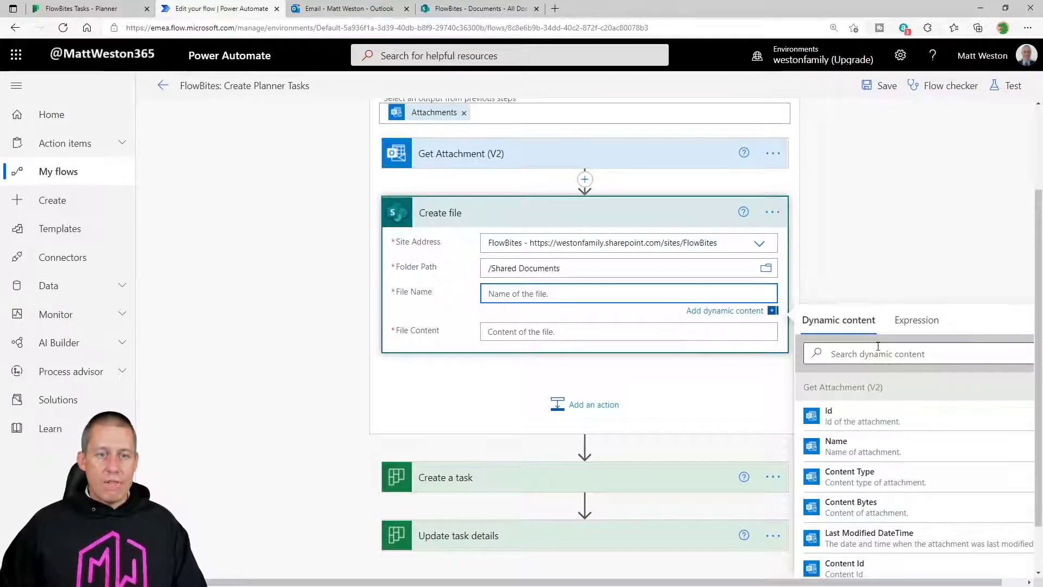
pyautogui.click(897, 356)
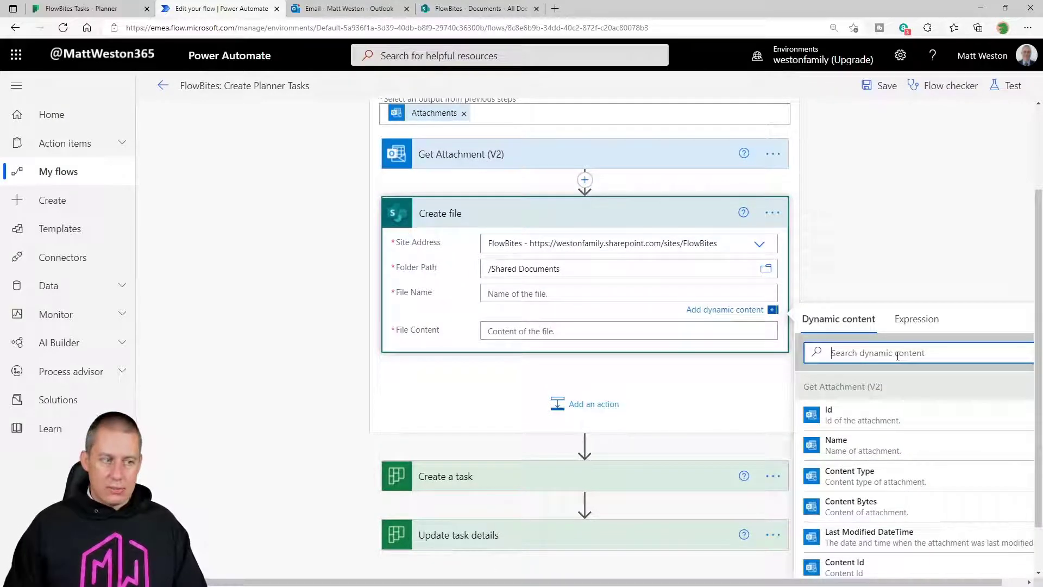
pyautogui.write('name')
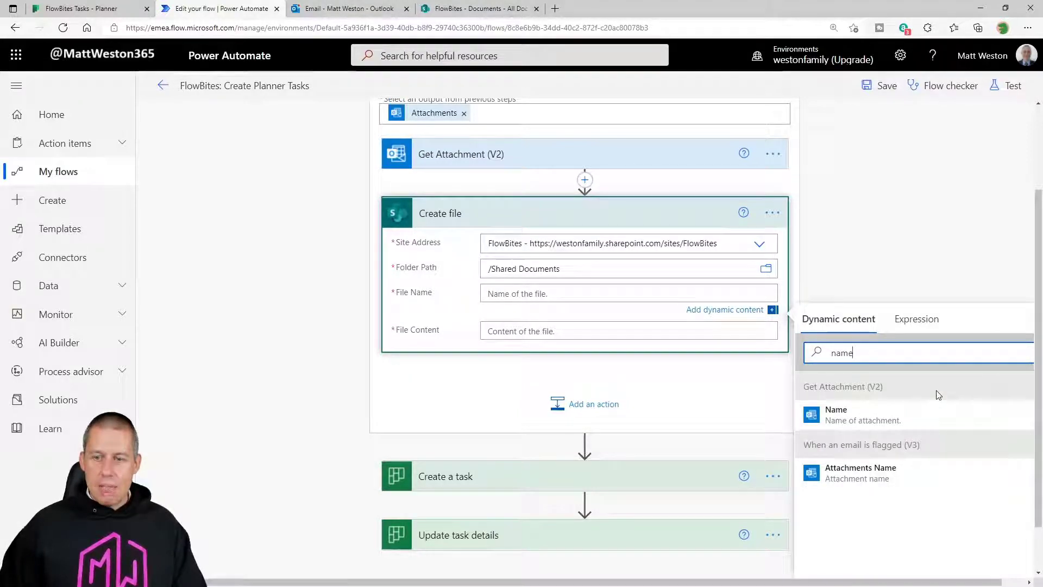
pyautogui.click(865, 415)
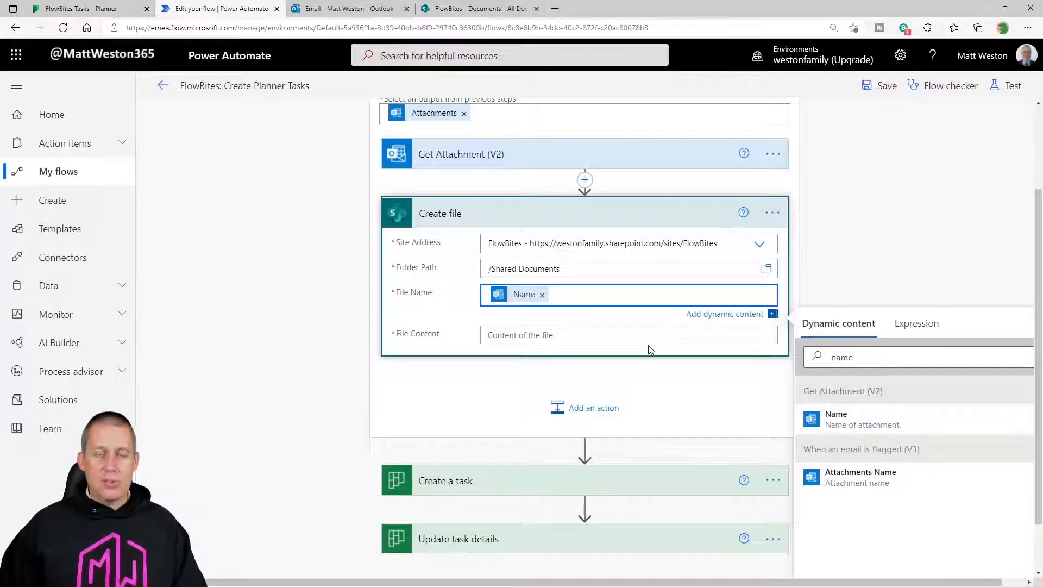
pyautogui.click(530, 335)
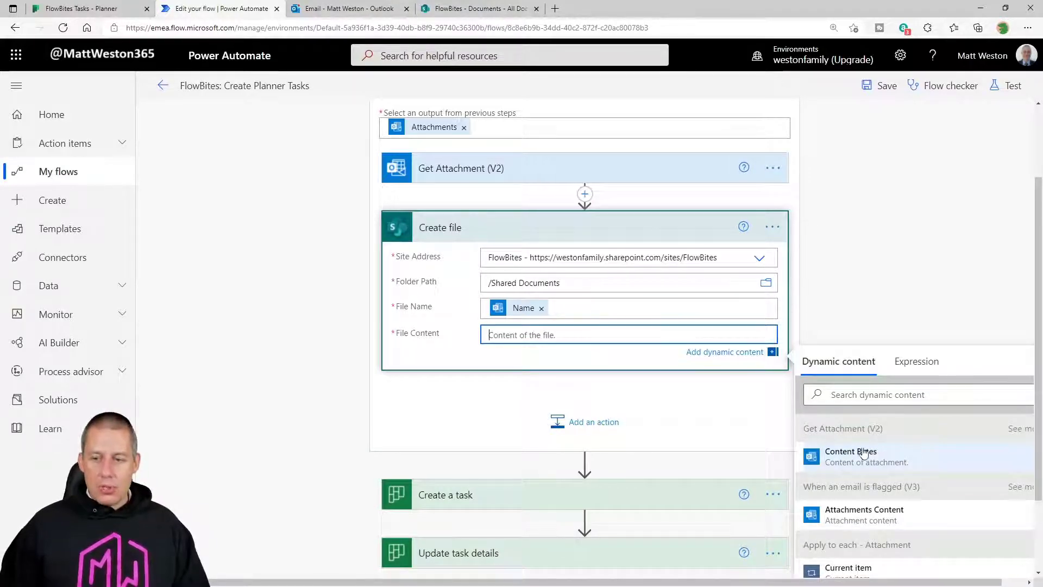
pyautogui.click(912, 455)
# - Rename the SharePoint Create file action as "Create file - Attachment"
pyautogui.click(772, 227)
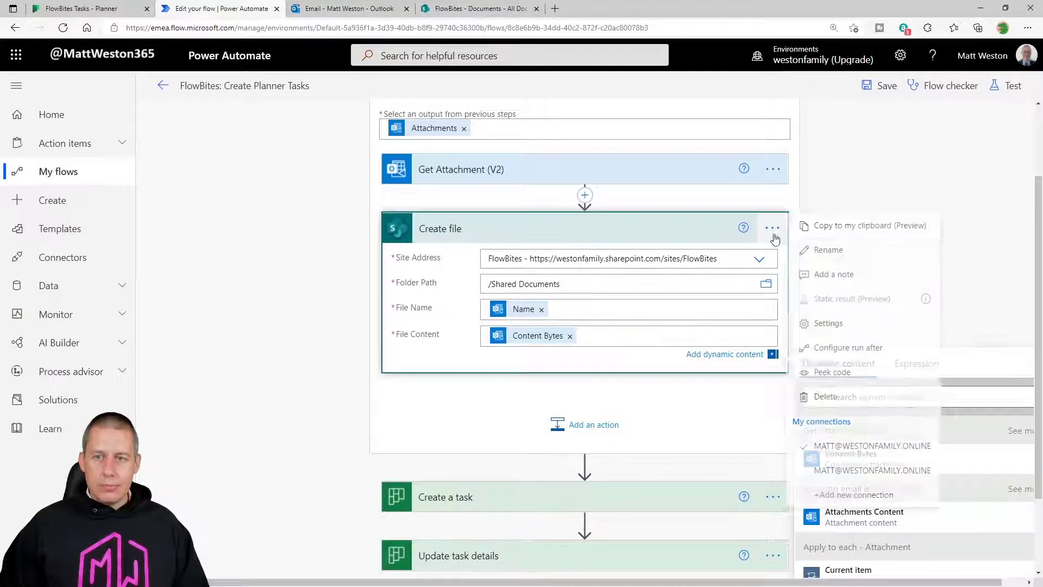
pyautogui.click(847, 249)
pyautogui.press('End')
pyautogui.write('- ')
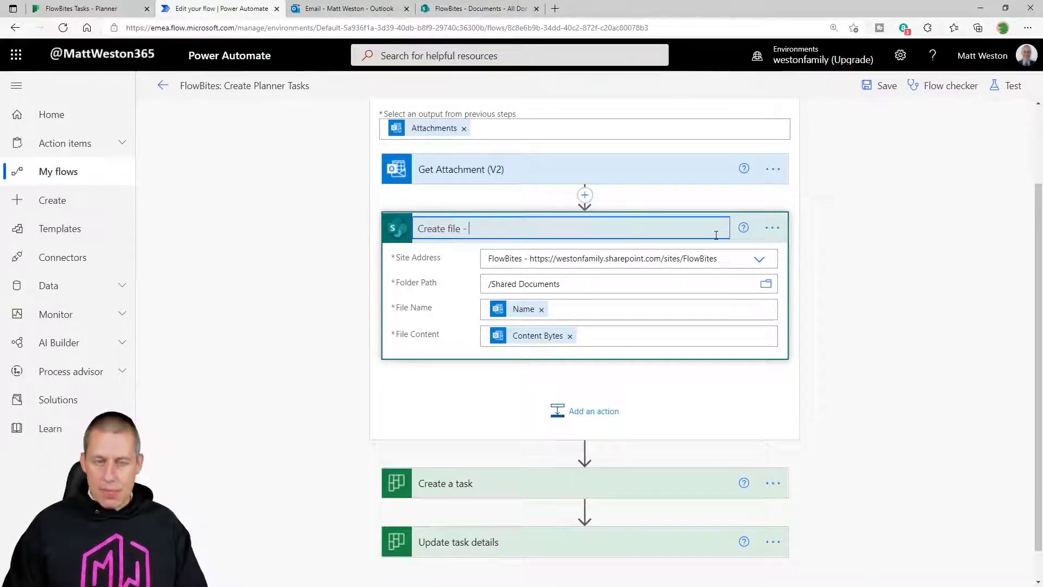
pyautogui.write('Attachment')
pyautogui.press('Return')
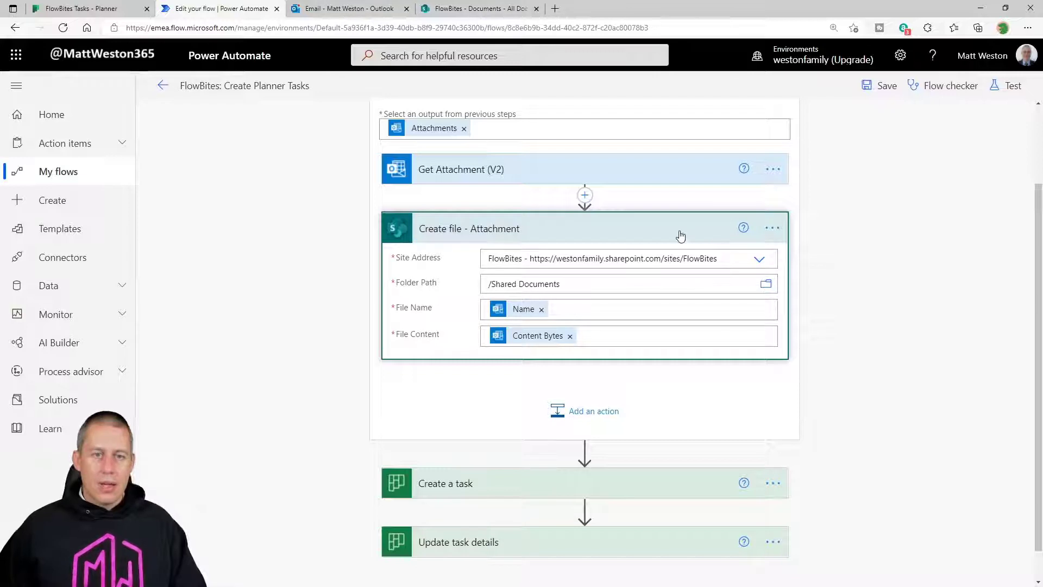
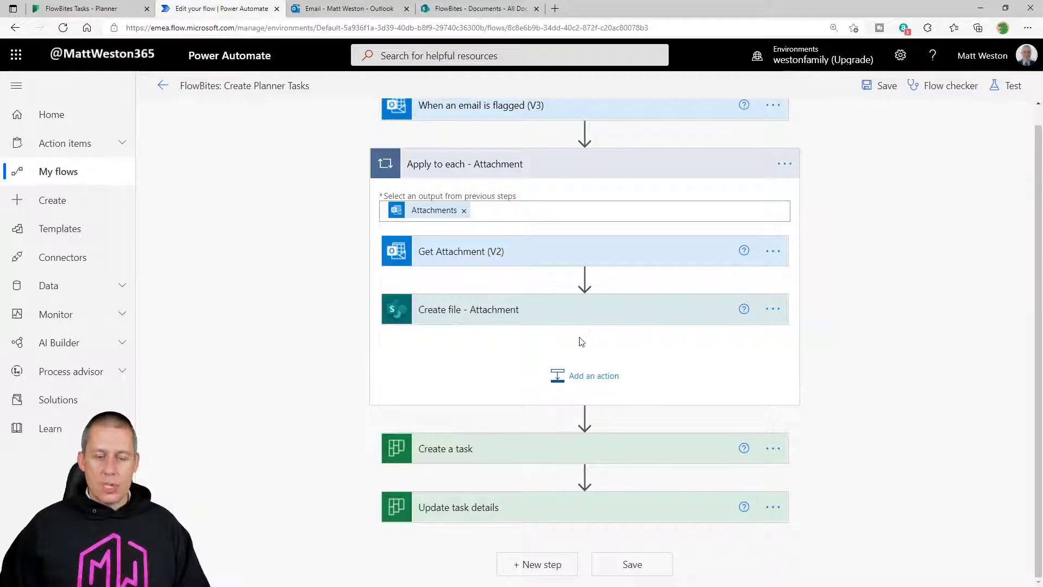
# - Expand Update task details and try its References as a single array input before returning to separate item fields
pyautogui.click(601, 508)
pyautogui.scroll(-5, 832, 432)
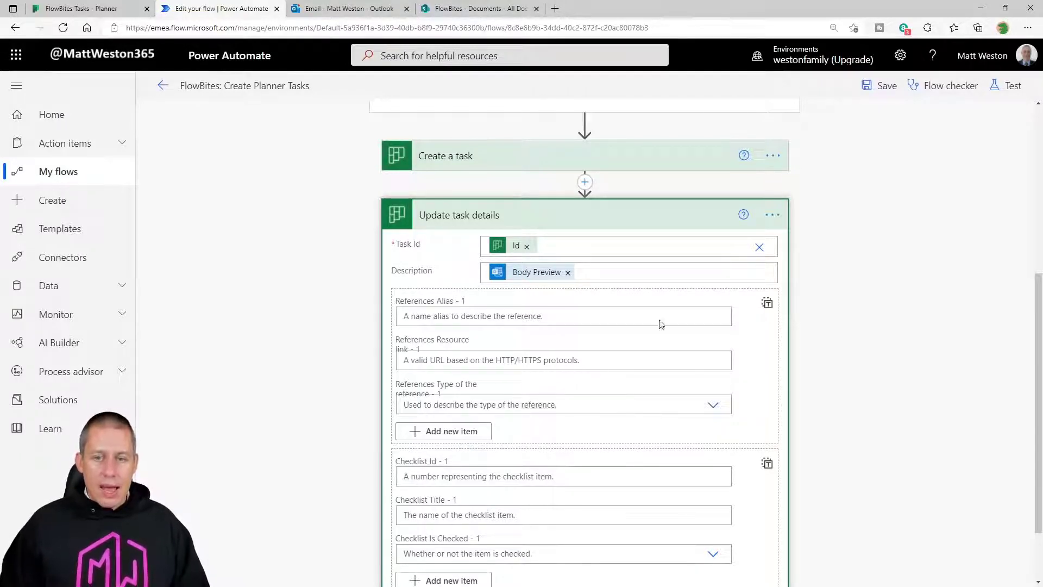
pyautogui.click(767, 305)
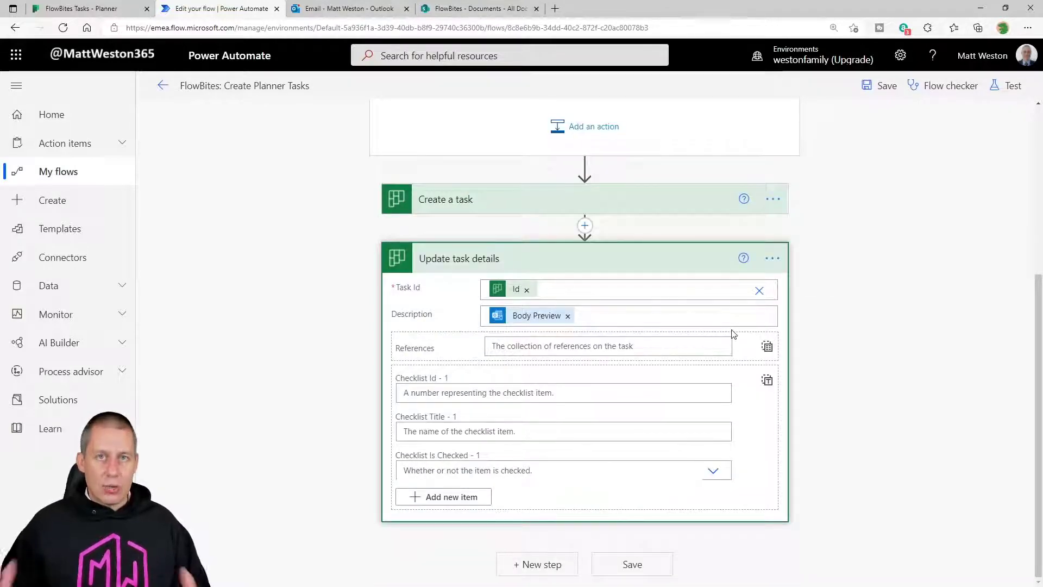
pyautogui.click(612, 348)
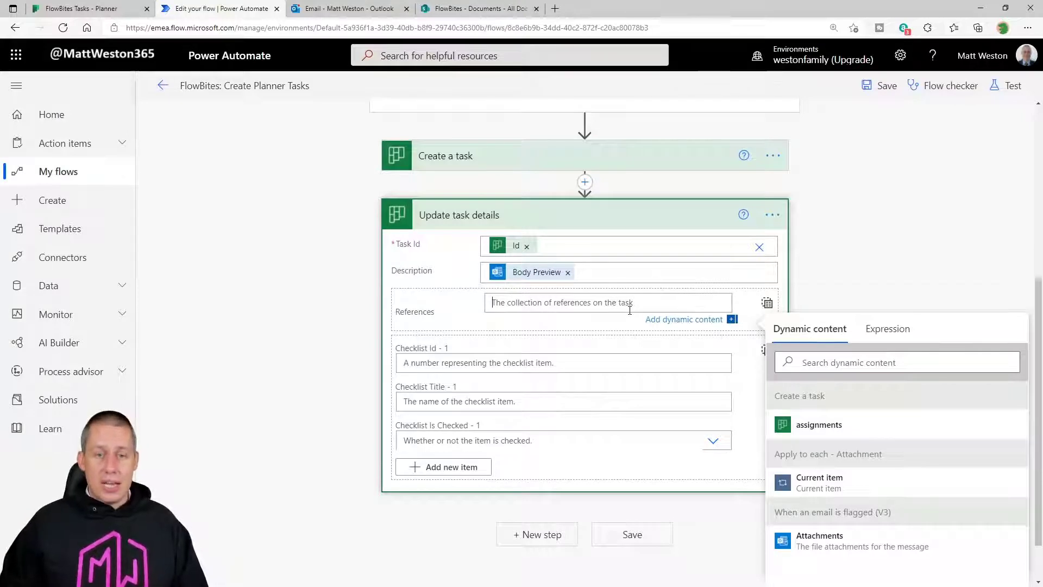
pyautogui.click(767, 305)
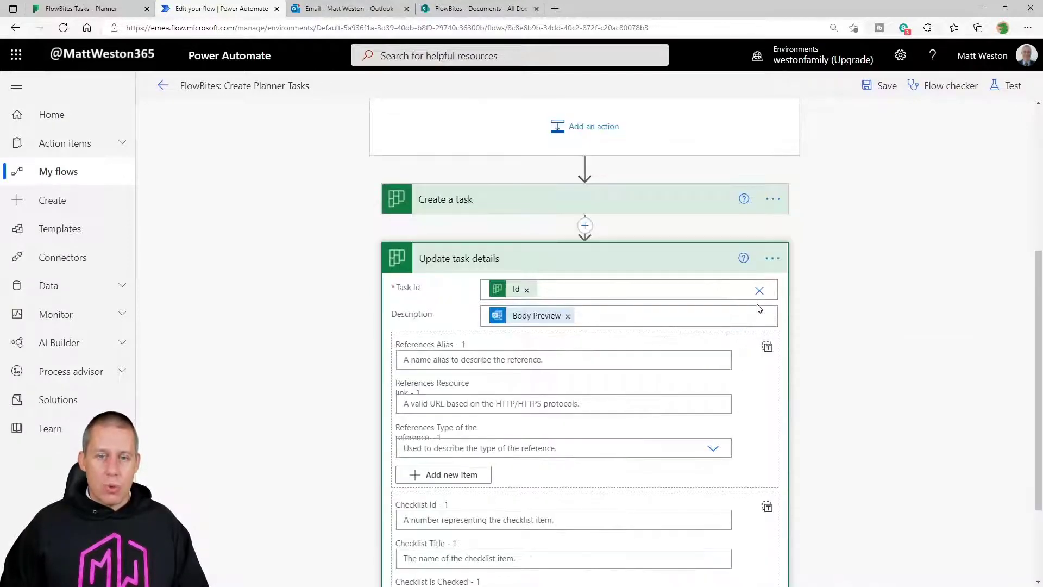
pyautogui.scroll(-1, 608, 298)
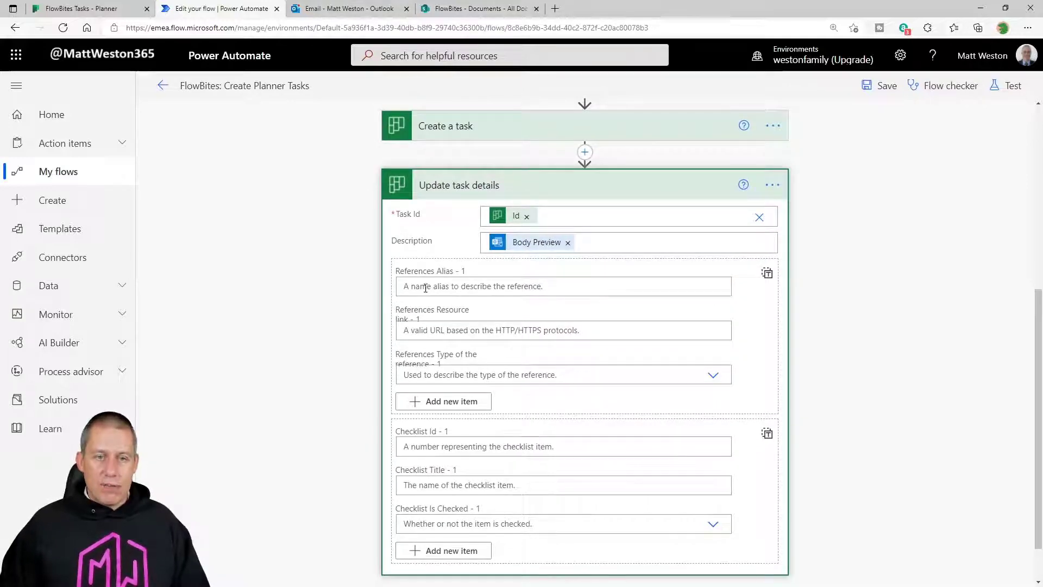
pyautogui.click(446, 286)
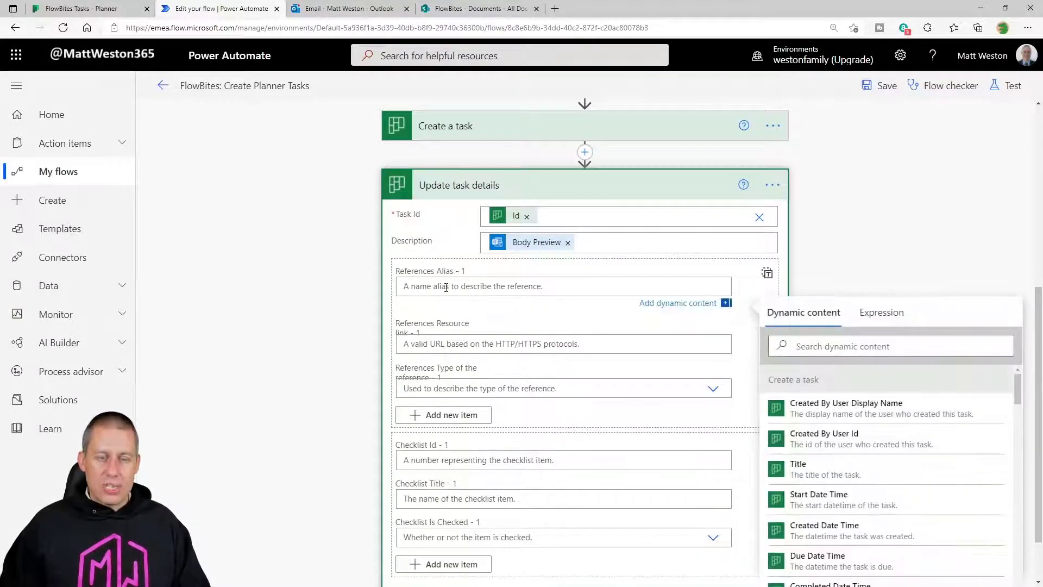
pyautogui.write('File')
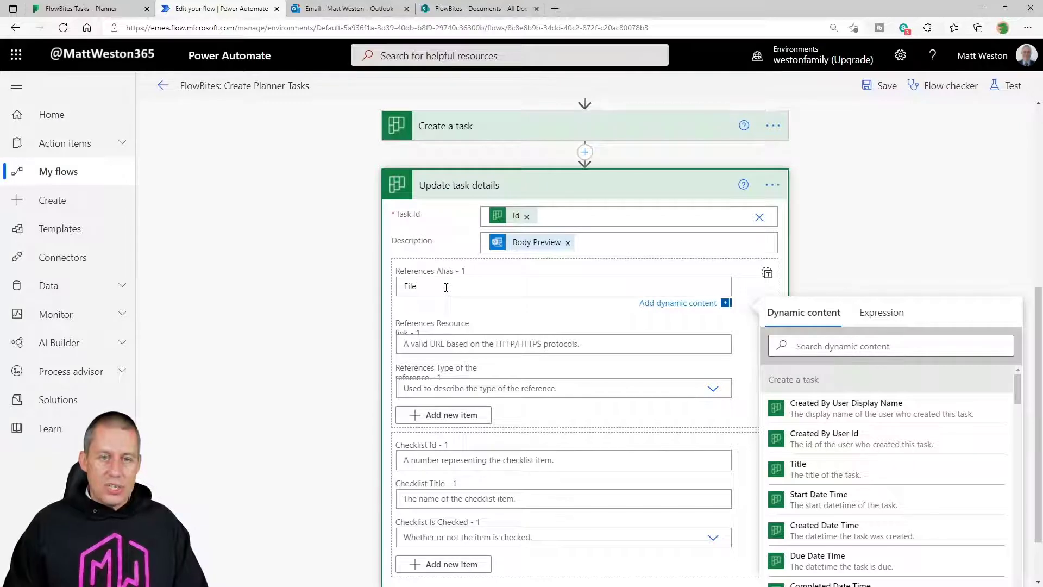
pyautogui.write('name')
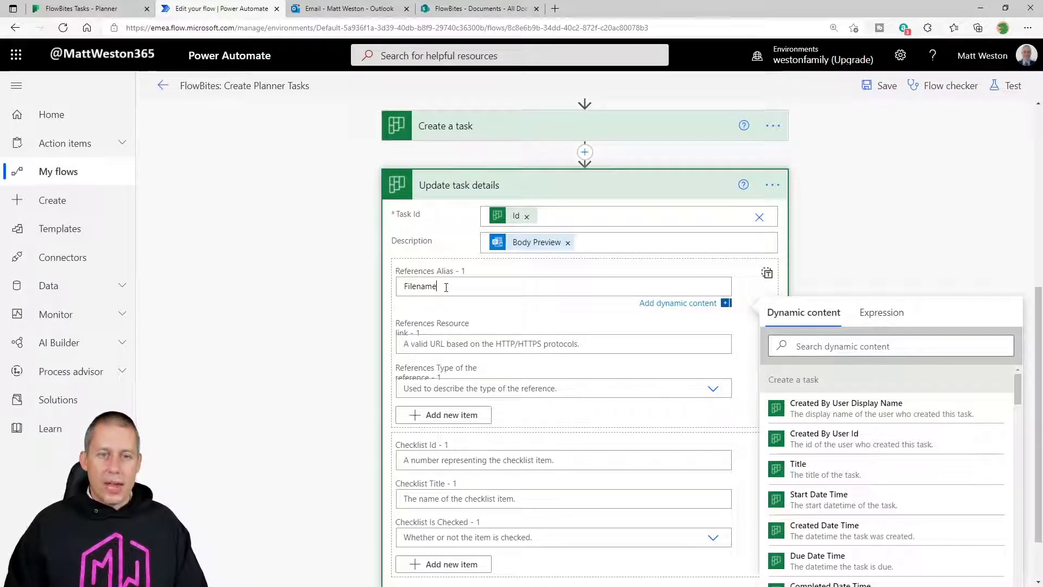
pyautogui.click(448, 343)
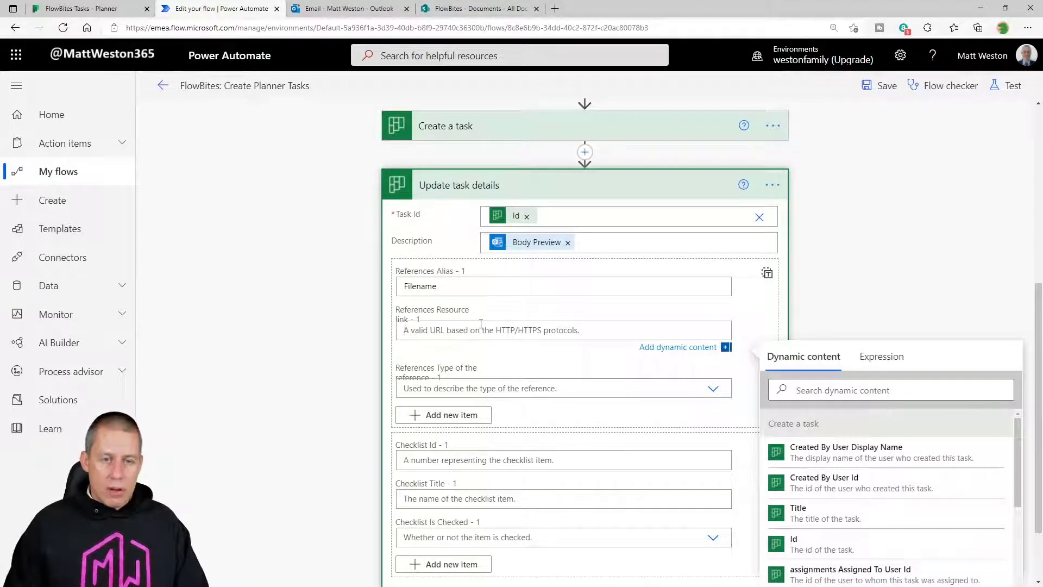
pyautogui.write('http')
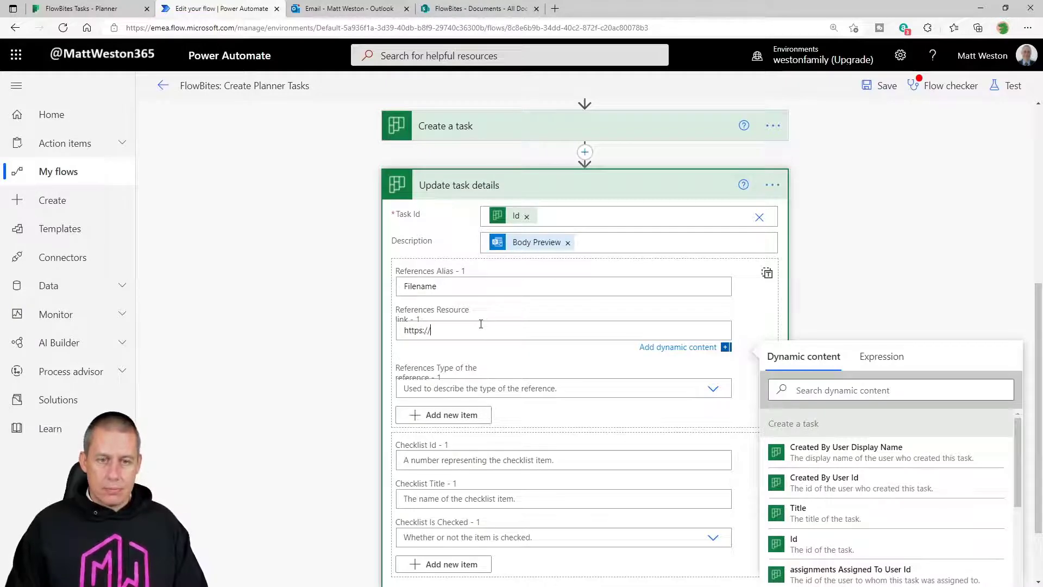
pyautogui.write('s://')
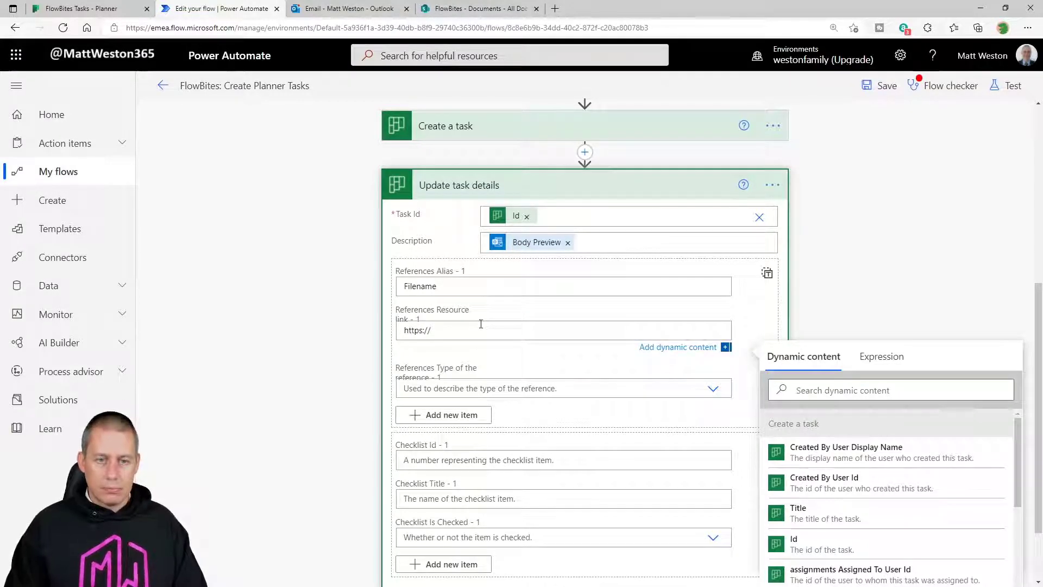
pyautogui.write('youtube.mattweston3')
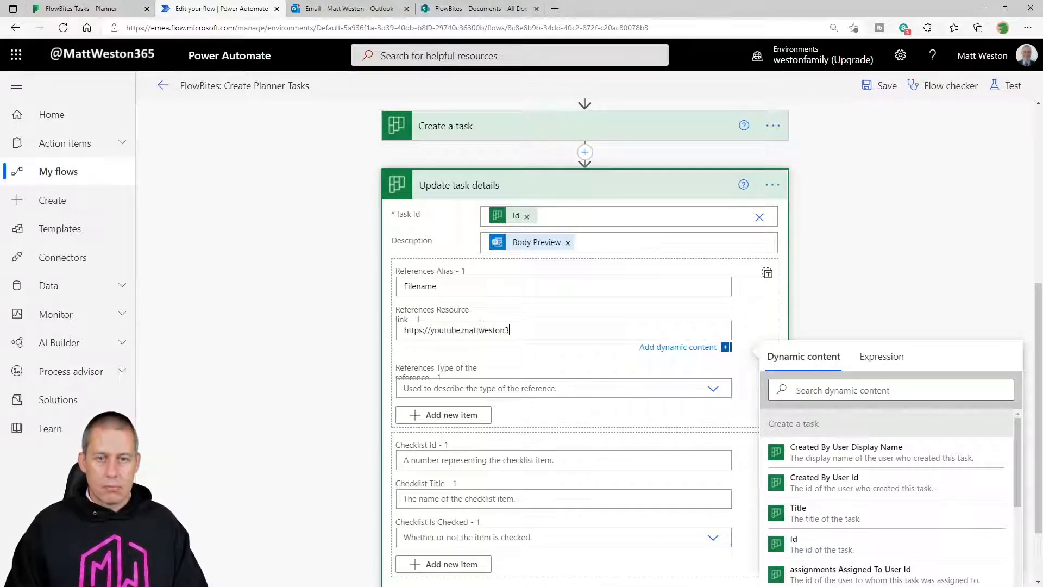
pyautogui.write('65.com')
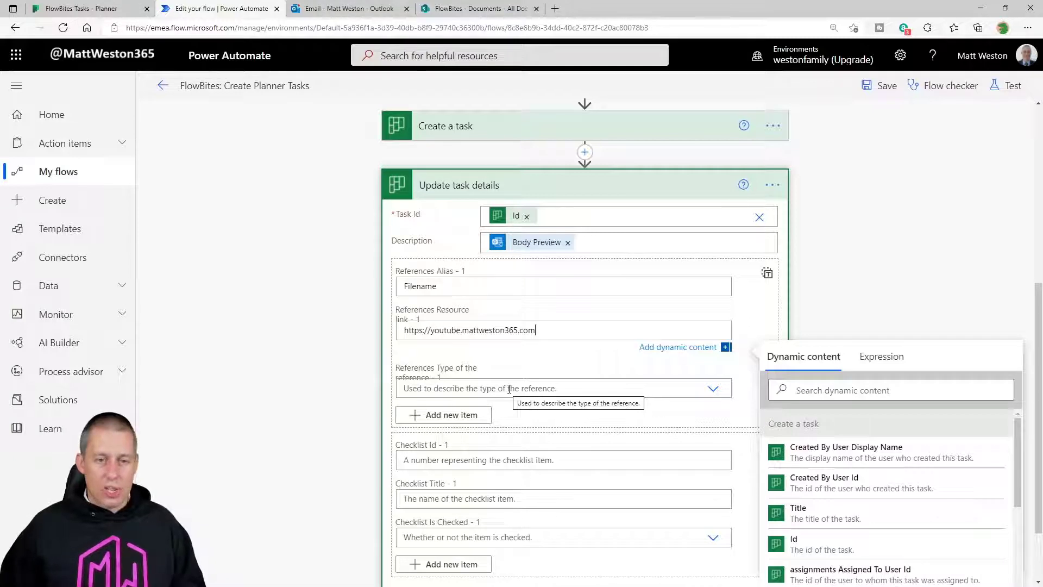
pyautogui.click(709, 389)
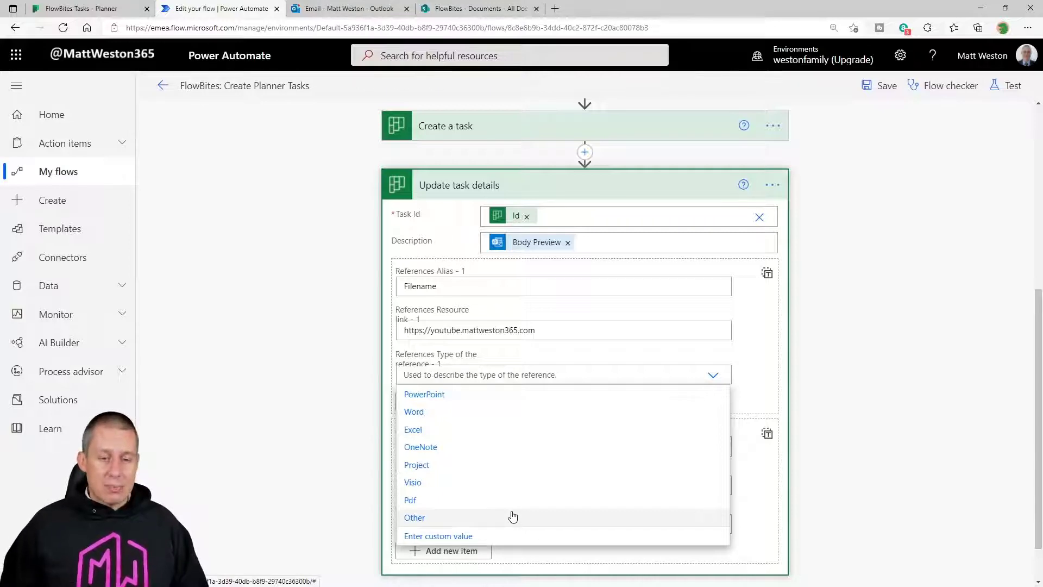
pyautogui.click(473, 519)
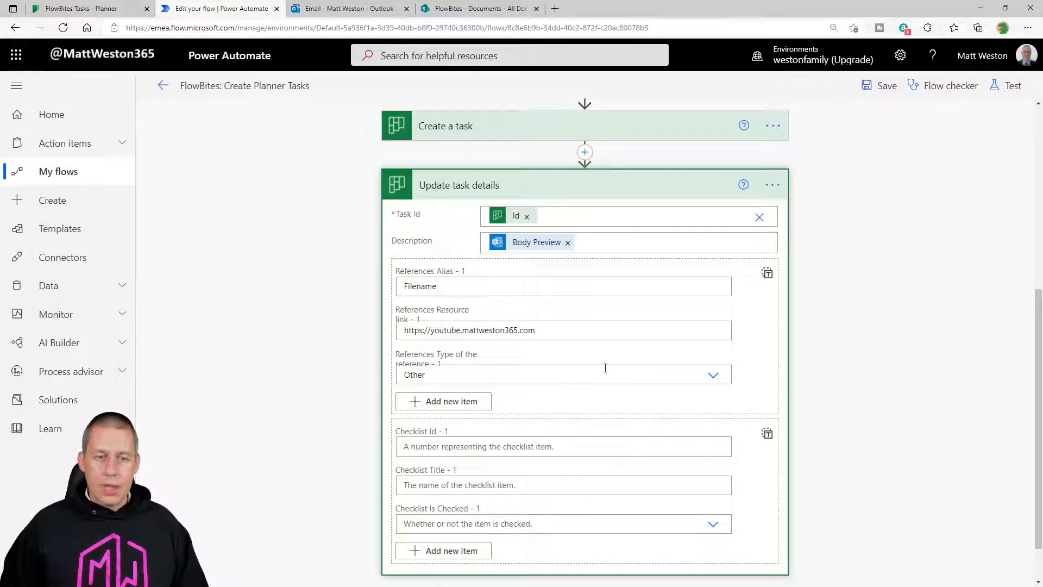
# - Switch References to entire-array input, highlight the sample reference's JSON object and clear the whole field
pyautogui.click(767, 276)
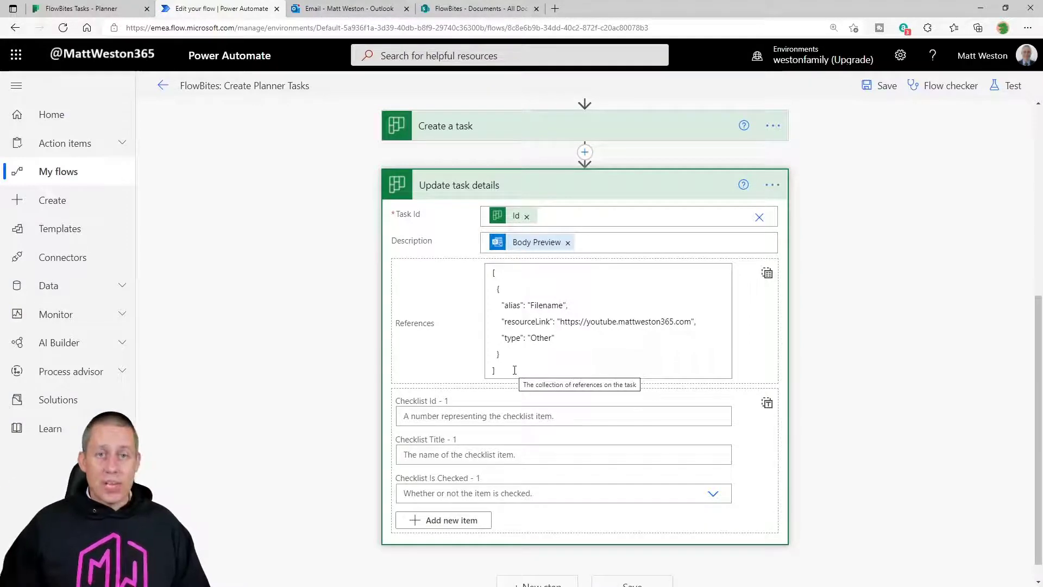
pyautogui.click(497, 354)
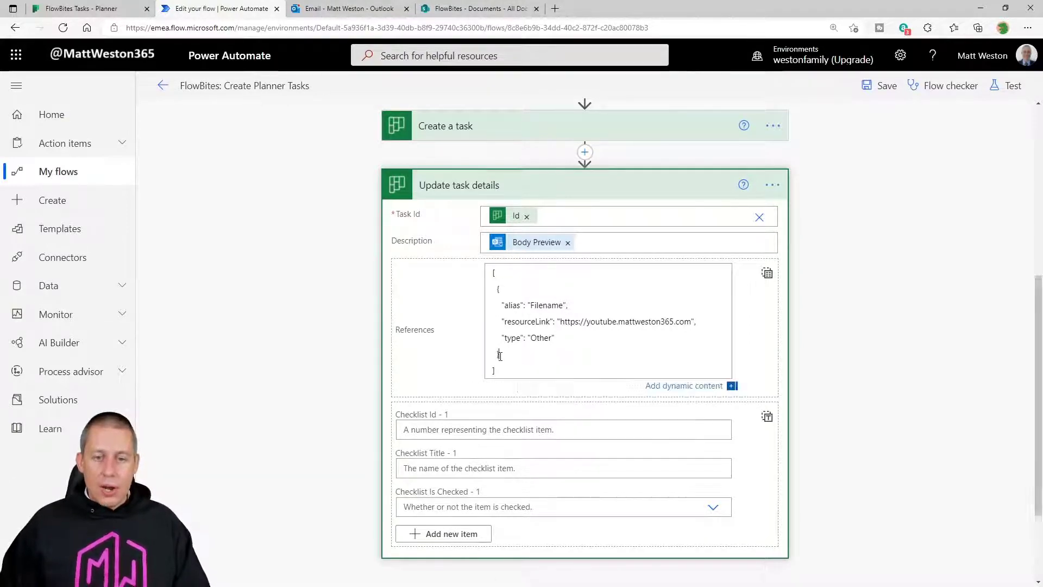
pyautogui.keyDown('shift'); pyautogui.click(499, 287); pyautogui.keyUp('shift')
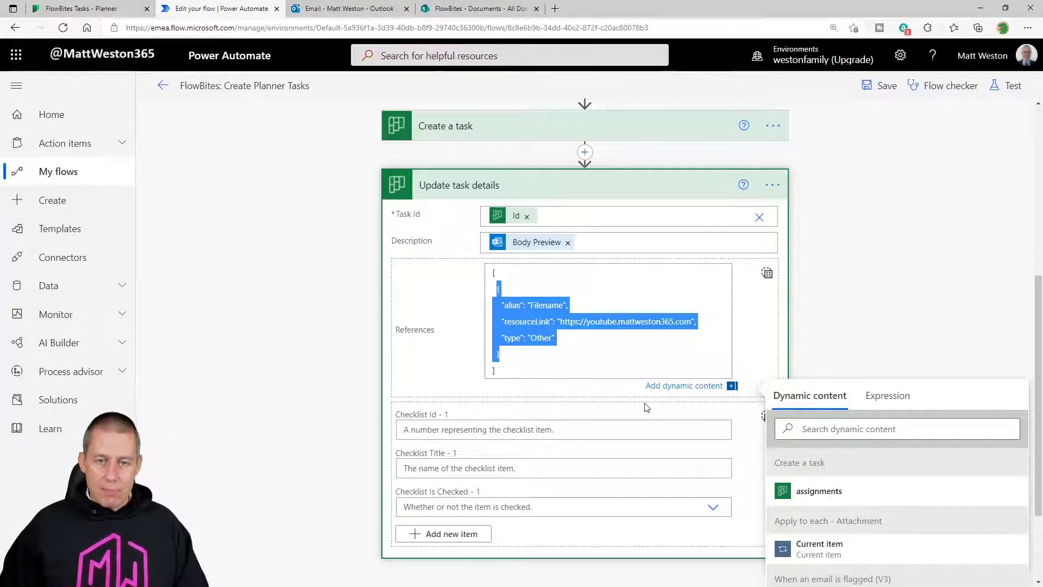
pyautogui.hotkey('ctrl', 'a')
pyautogui.press('Delete')
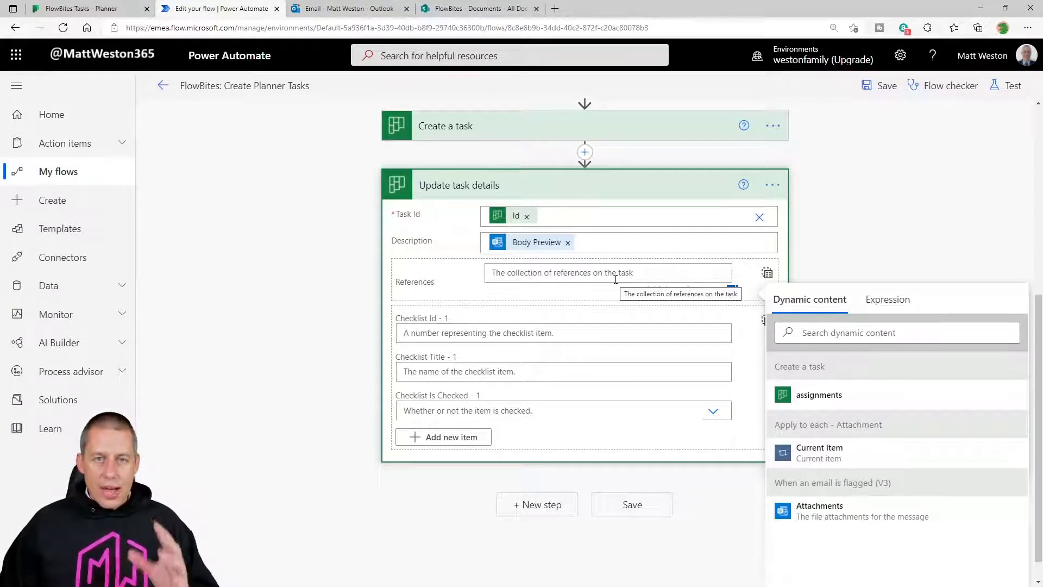
# - Add an Initialize variable action directly after the When an email is flagged (V3) trigger
pyautogui.scroll(6, 618, 266)
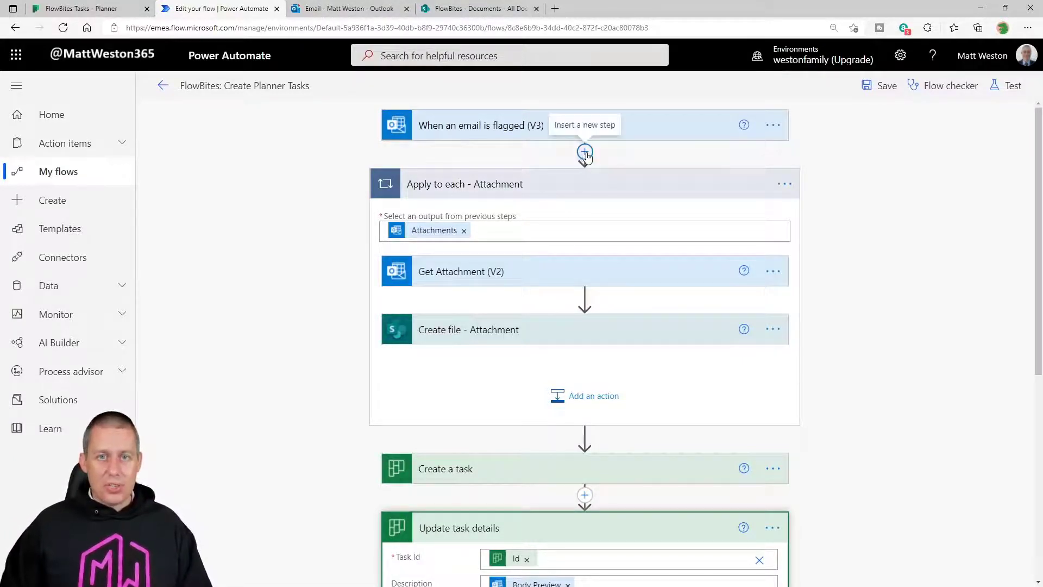
pyautogui.click(584, 153)
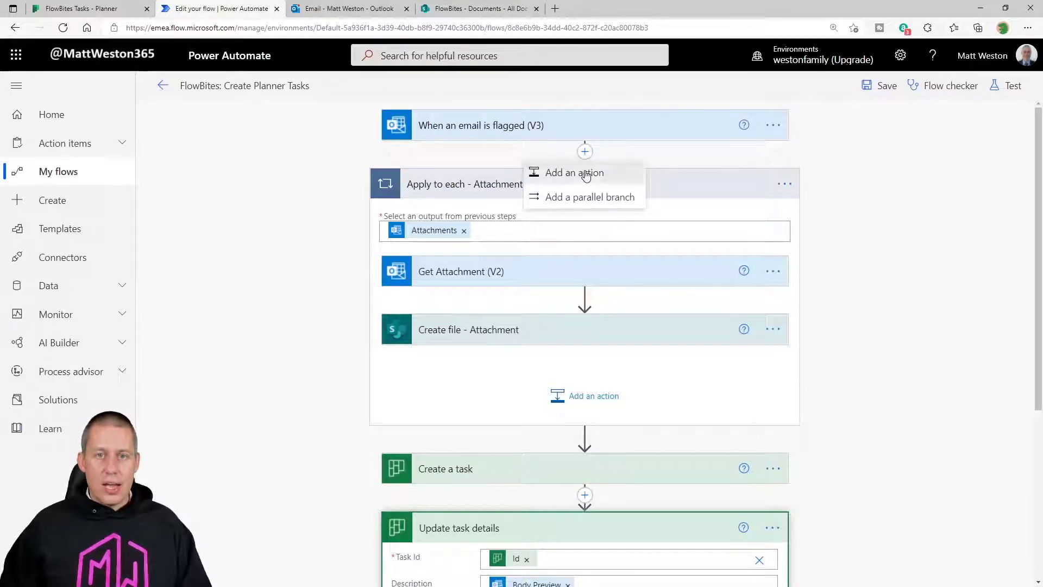
pyautogui.click(585, 174)
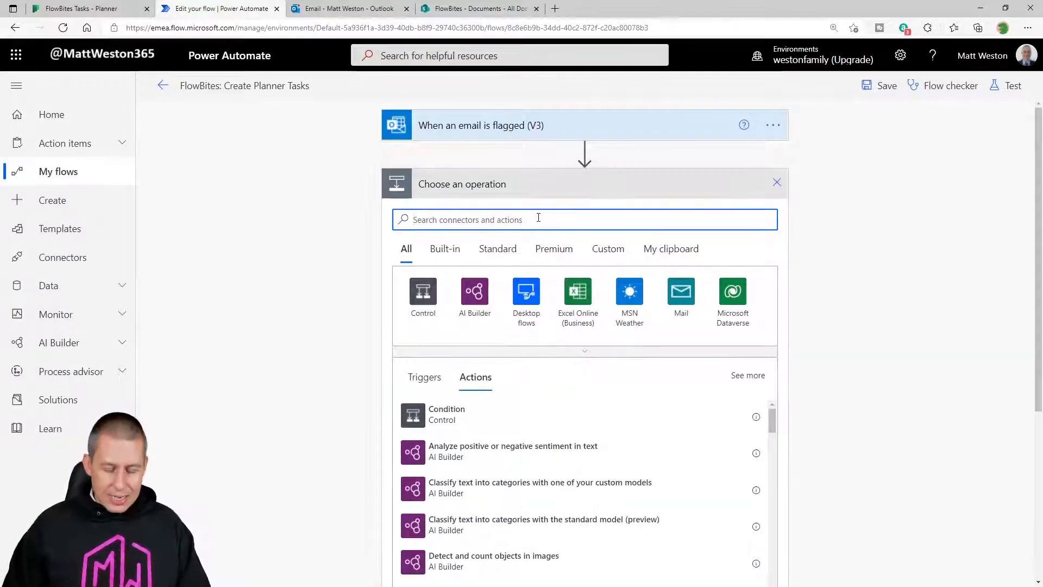
pyautogui.write('initiali')
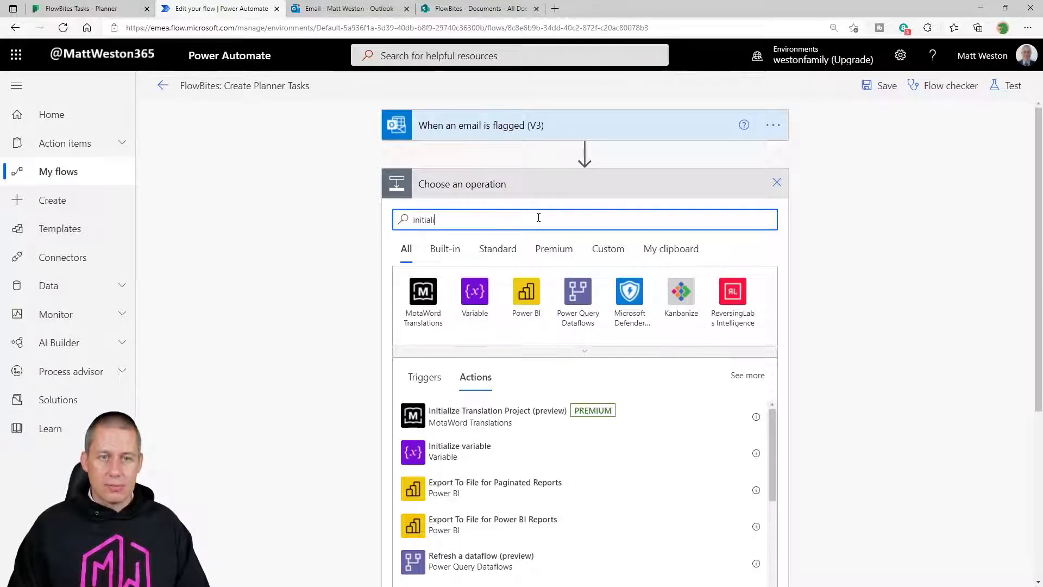
pyautogui.click(488, 451)
# - Name the new variable Attachments and set its type to Array
pyautogui.click(720, 212)
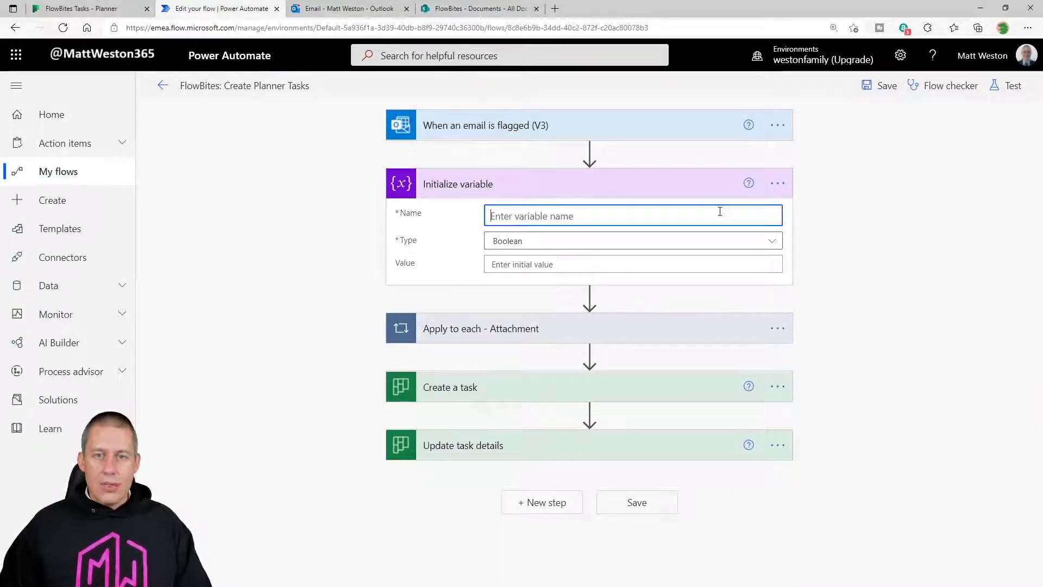
pyautogui.write('Attach')
pyautogui.write('emen')
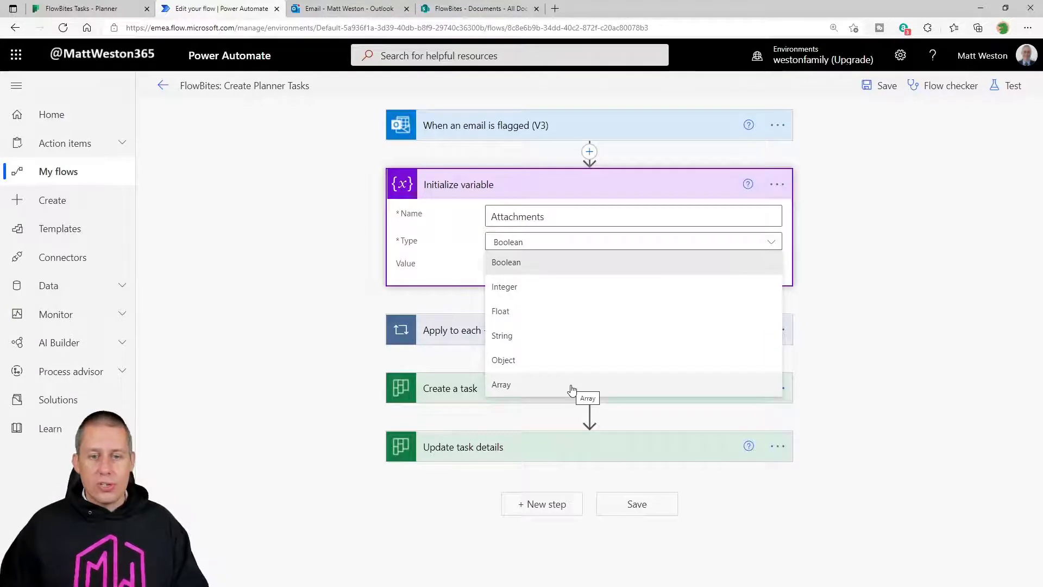
pyautogui.click(572, 389)
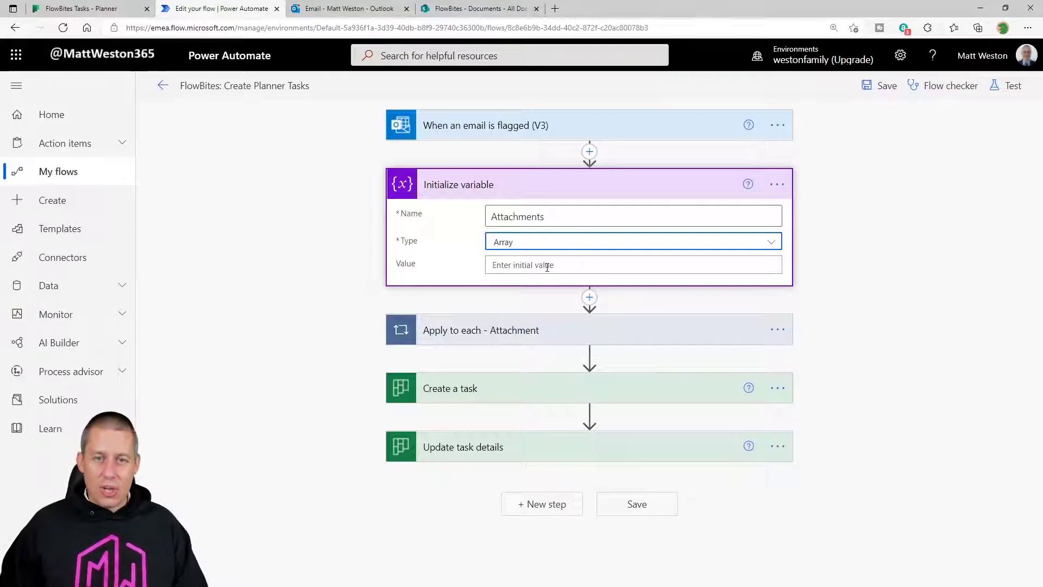
# - Rename the Initialize variable action as "Initialize variable - Attachments"
pyautogui.click(777, 184)
pyautogui.click(866, 212)
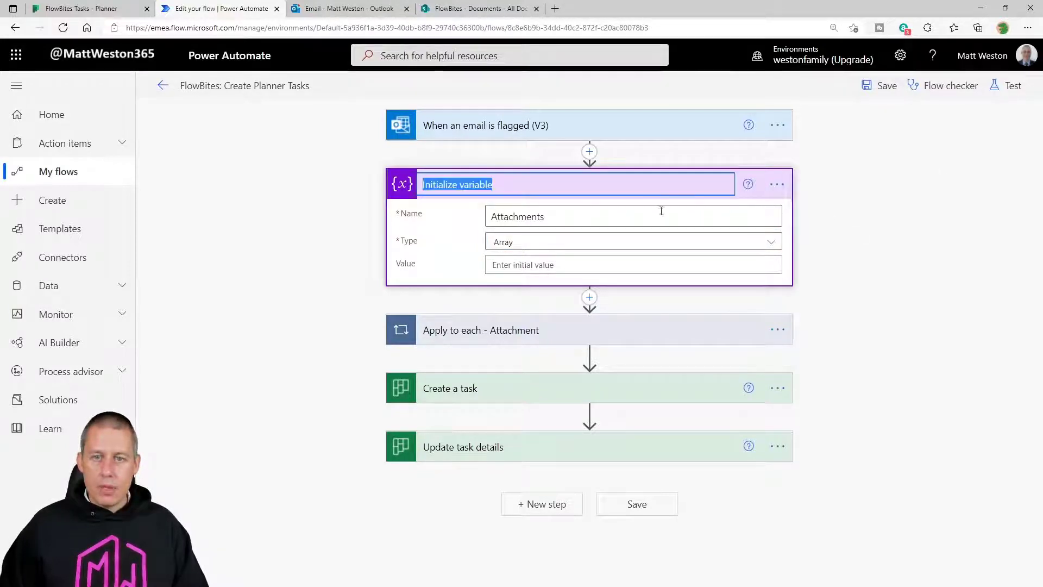
pyautogui.click(777, 184)
pyautogui.click(831, 206)
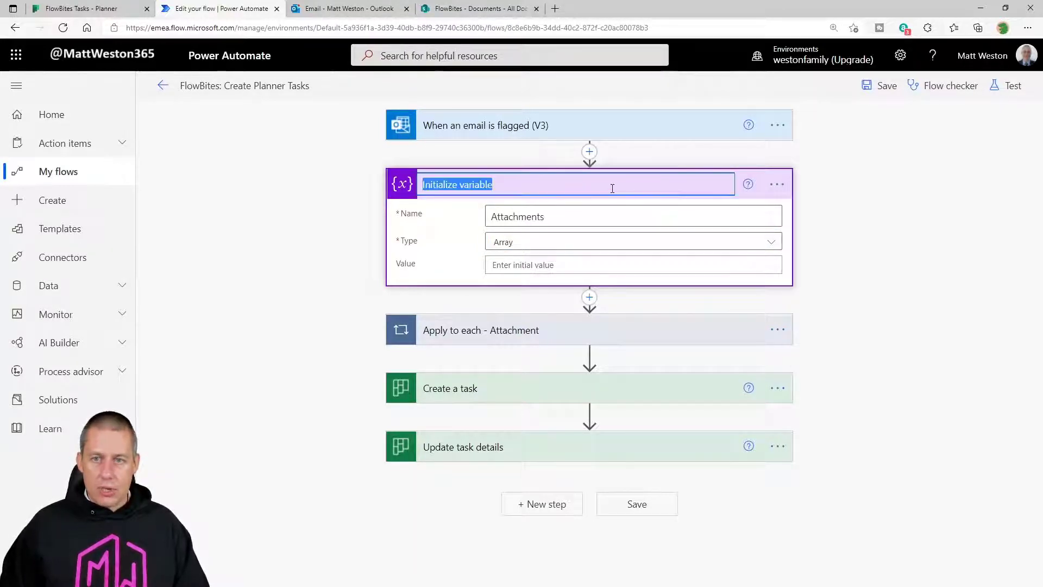
pyautogui.click(612, 188)
pyautogui.write('- Attachment')
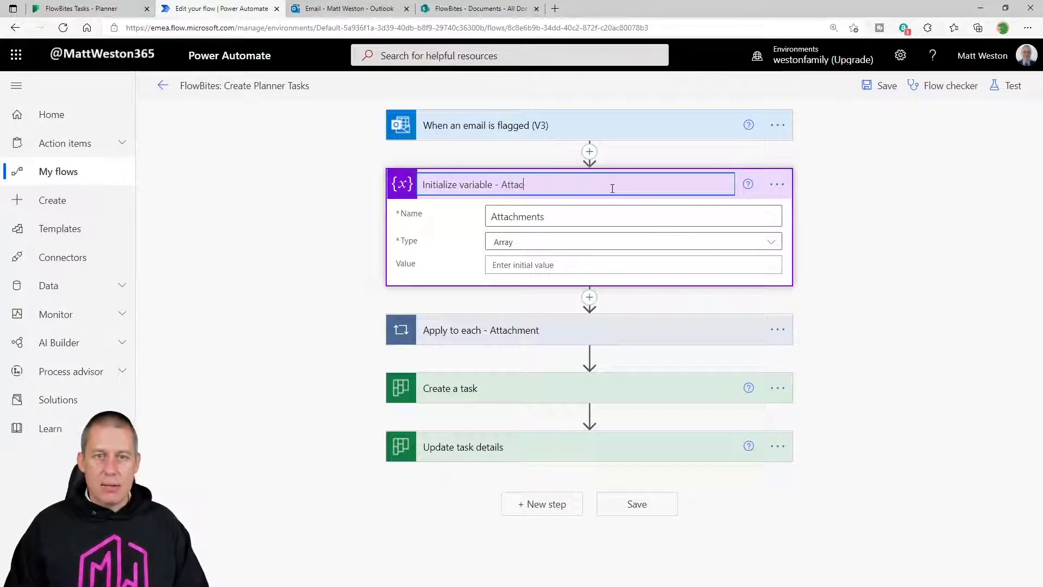
pyautogui.press('Return')
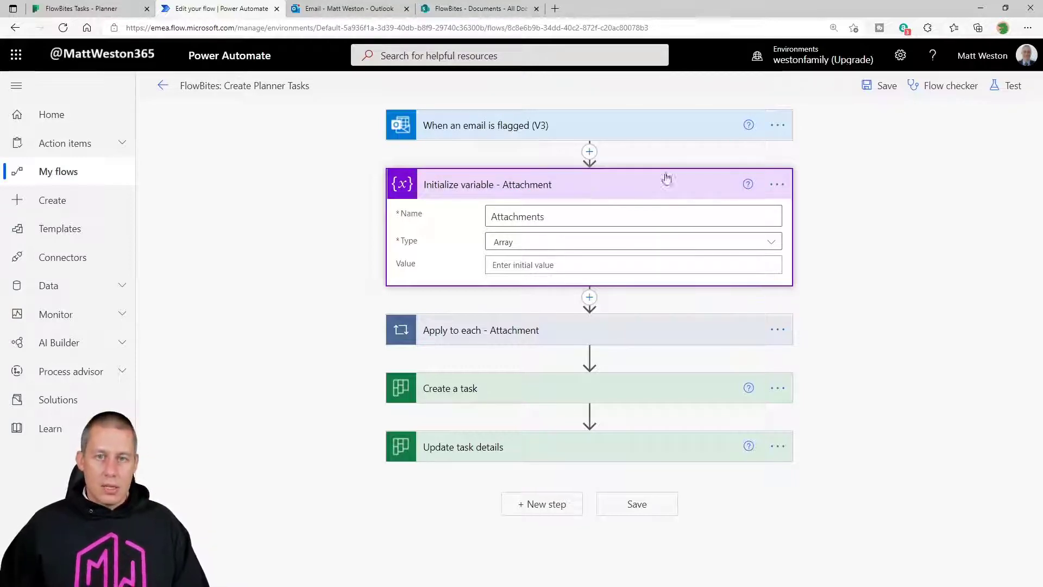
pyautogui.click(777, 185)
pyautogui.click(813, 205)
pyautogui.click(622, 185)
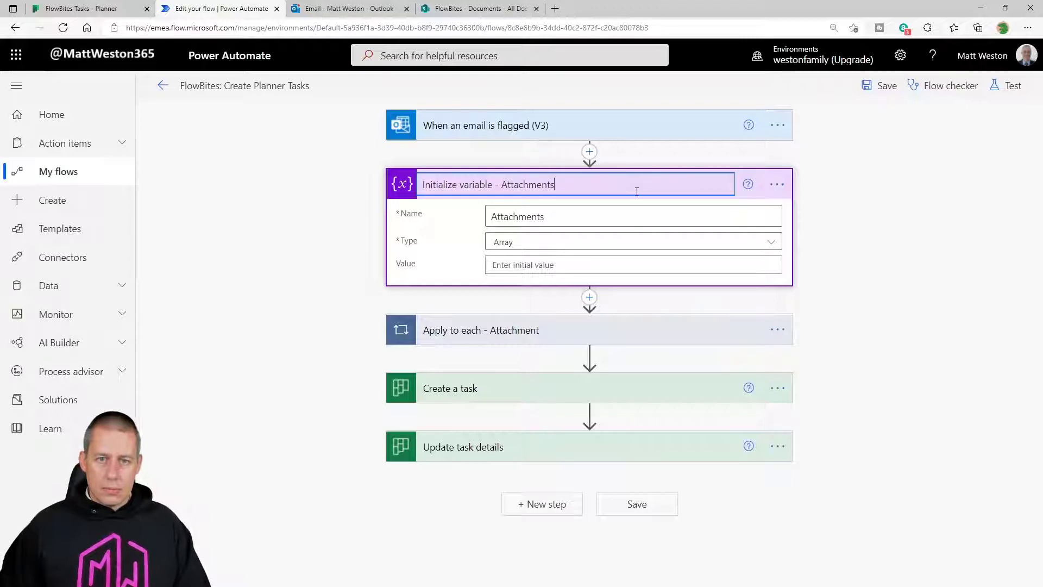
# - Collapse the Initialize variable - Attachments action and add an Append to array variable action after Create file - Attachment inside the Apply to each loop
pyautogui.press('Return')
pyautogui.click(618, 184)
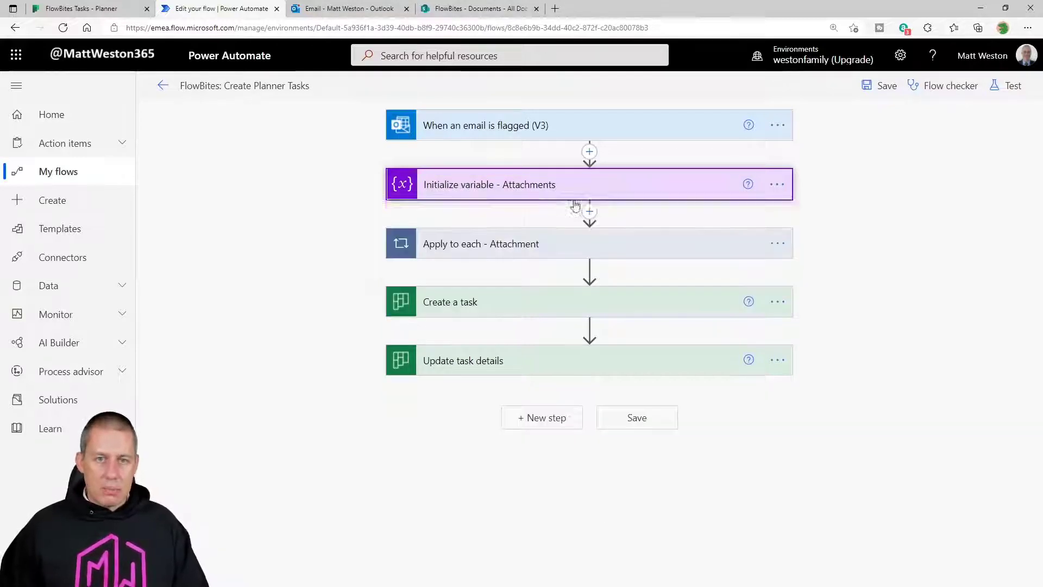
pyautogui.click(528, 247)
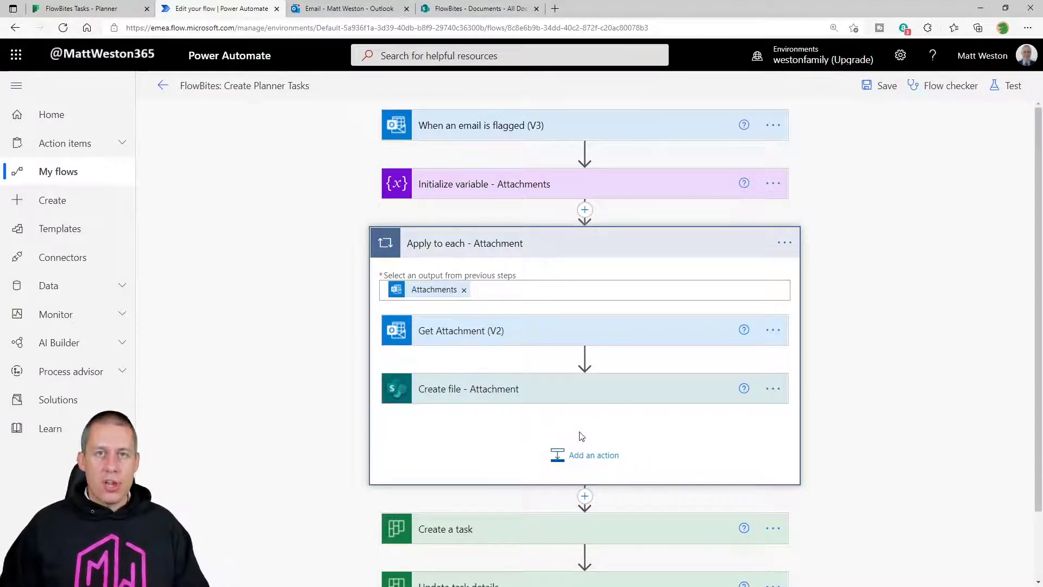
pyautogui.click(598, 455)
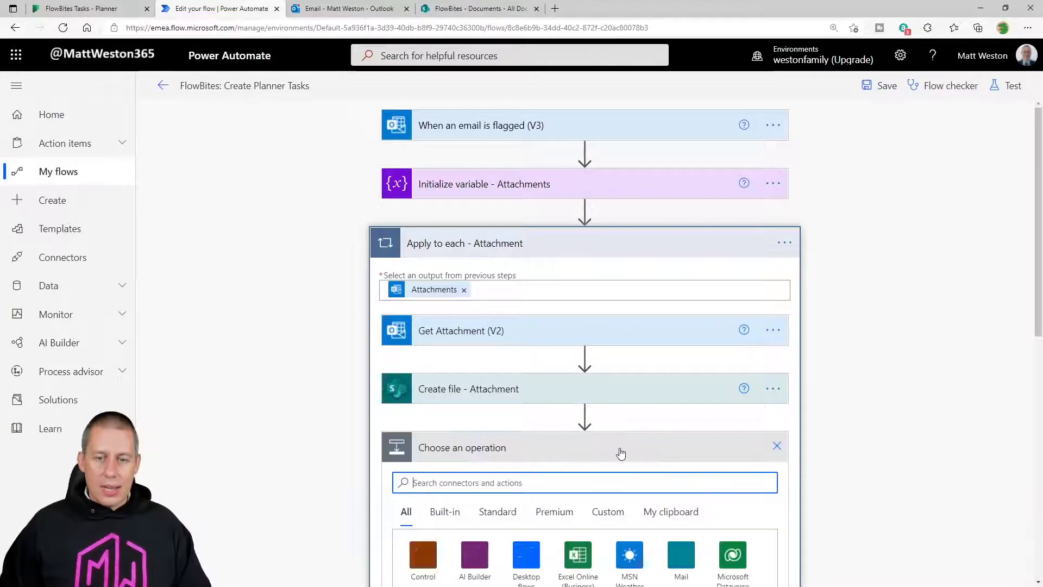
pyautogui.write('var')
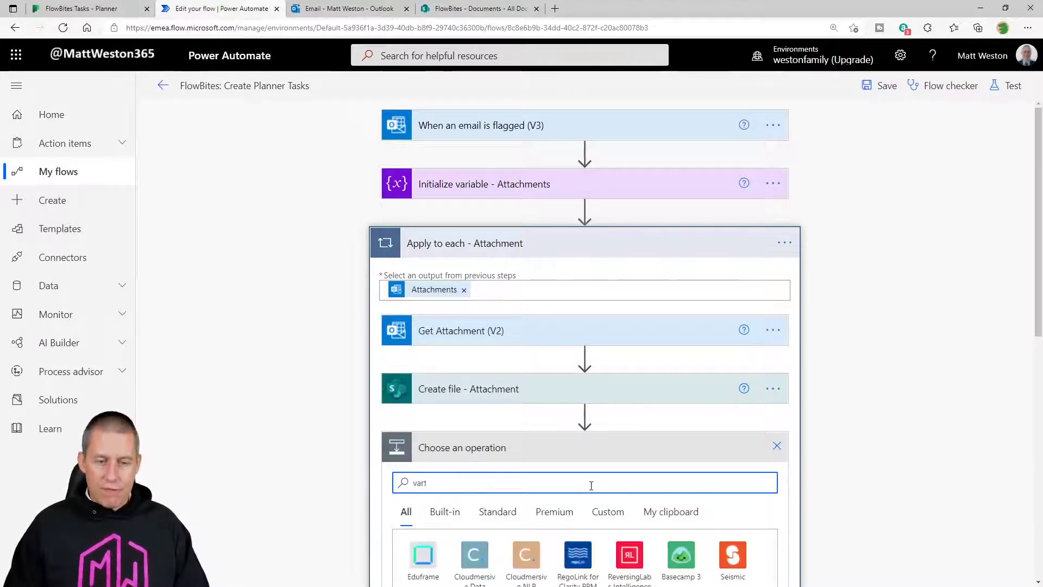
pyautogui.write('ia')
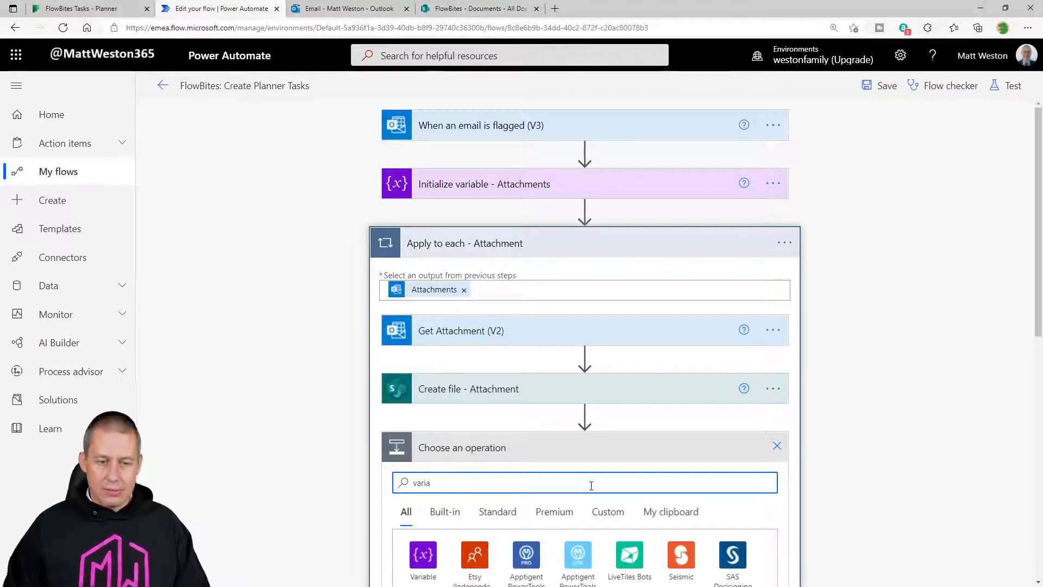
pyautogui.scroll(-3, 582, 433)
pyautogui.click(423, 414)
pyautogui.scroll(-3, 568, 412)
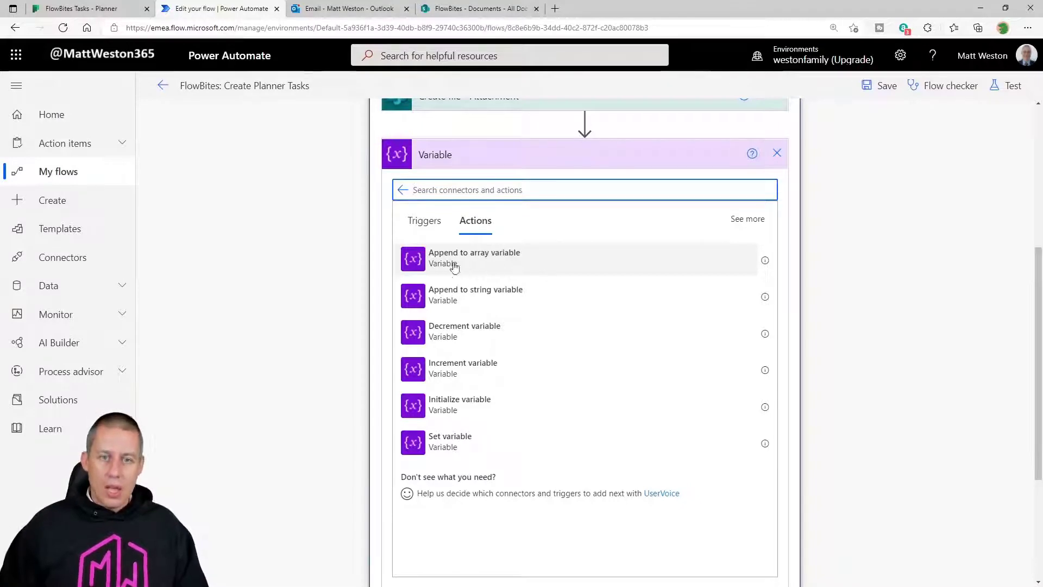
pyautogui.click(480, 259)
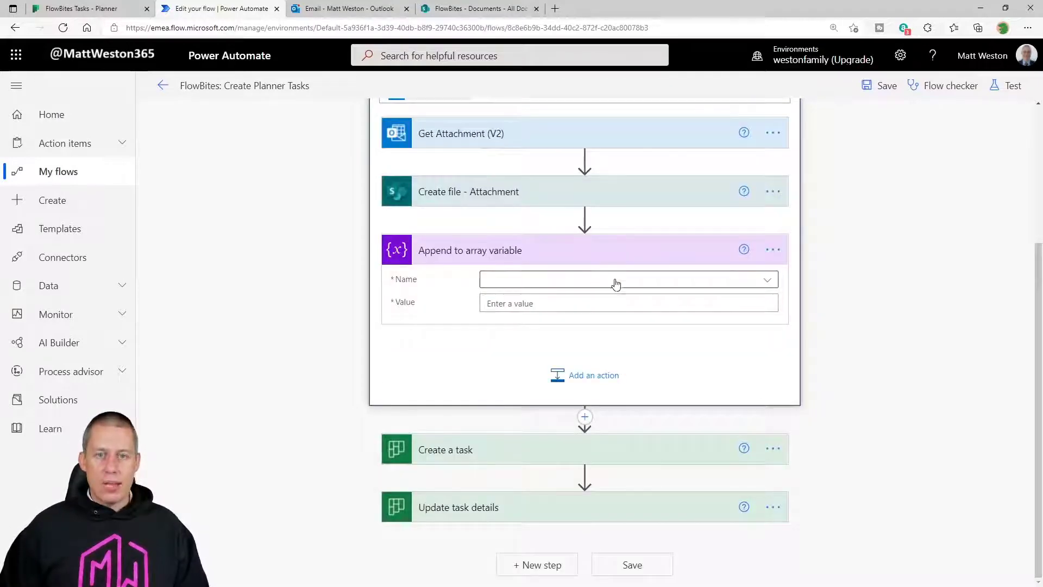
# - Set the append action's variable to Attachments and its value to the JSON object with alias "Filename", the sample YouTube resourceLink and type "Other"
pyautogui.click(542, 286)
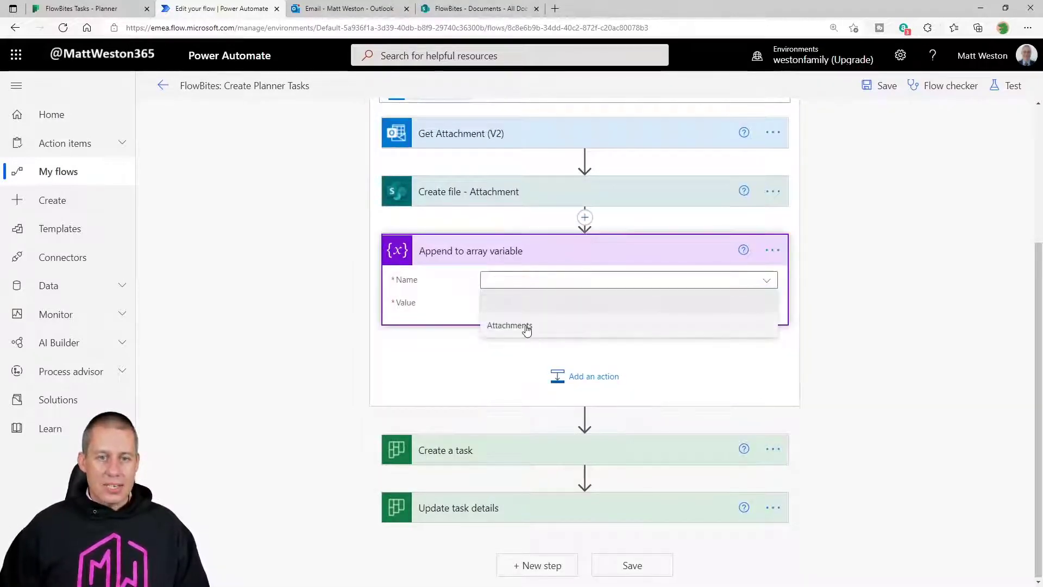
pyautogui.click(527, 329)
pyautogui.click(516, 303)
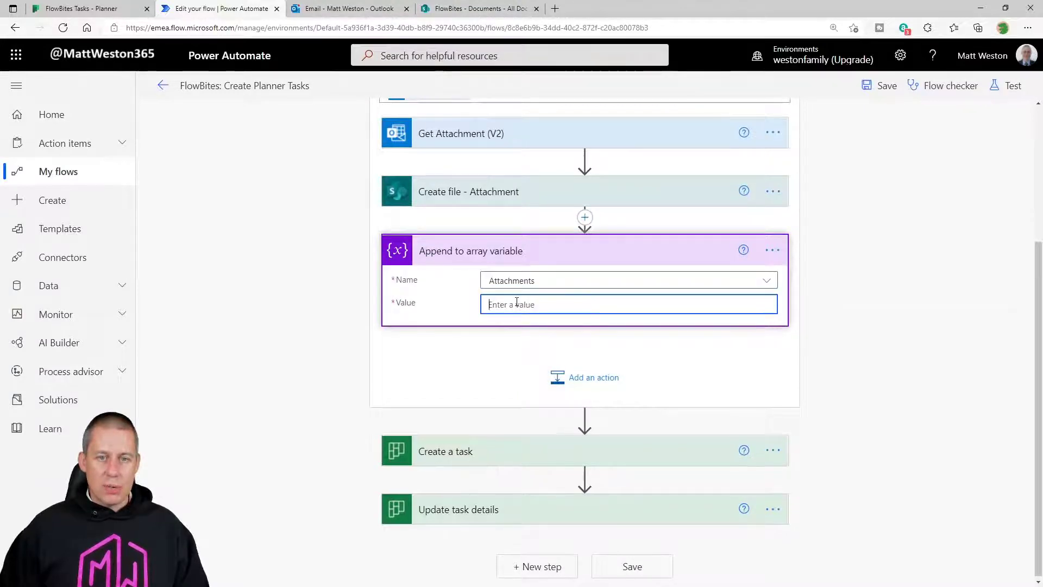
pyautogui.write('{   "alias": "Filename",   "resourceLink": "https://youtube.mattweston365.com",   "type": "Other"  }')
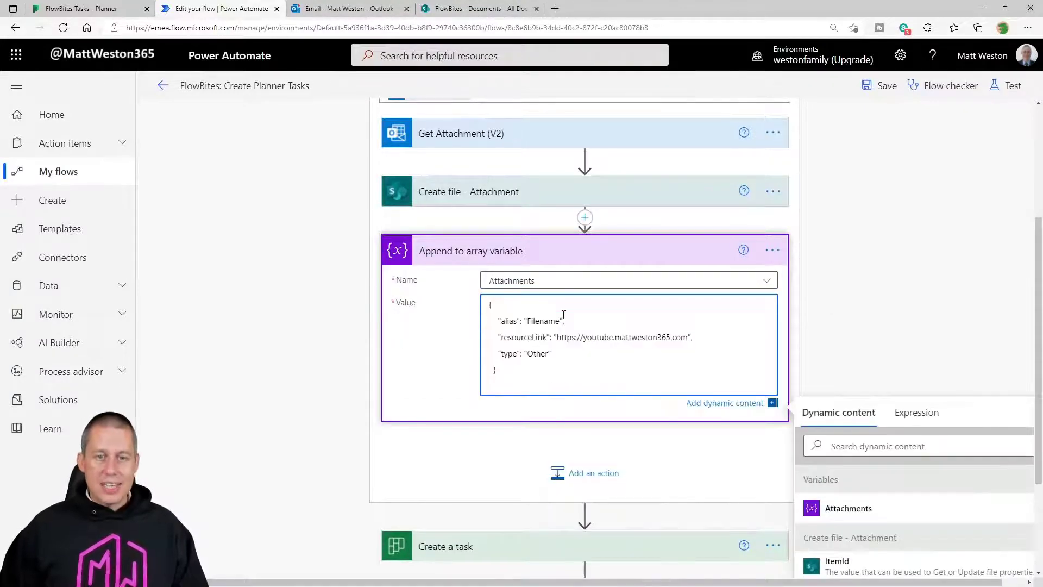
pyautogui.press('BackSpace')
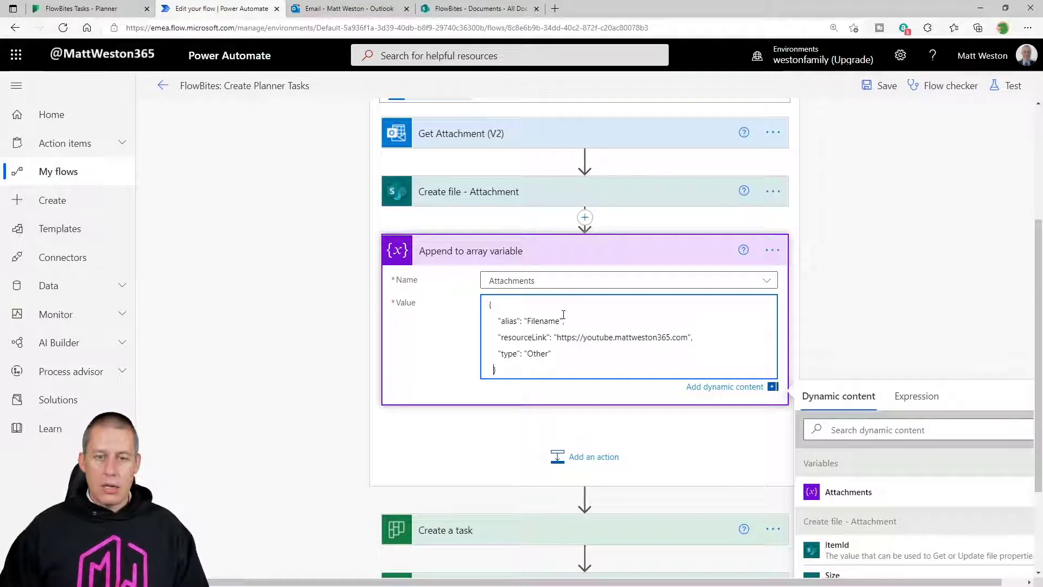
pyautogui.press('BackSpace')
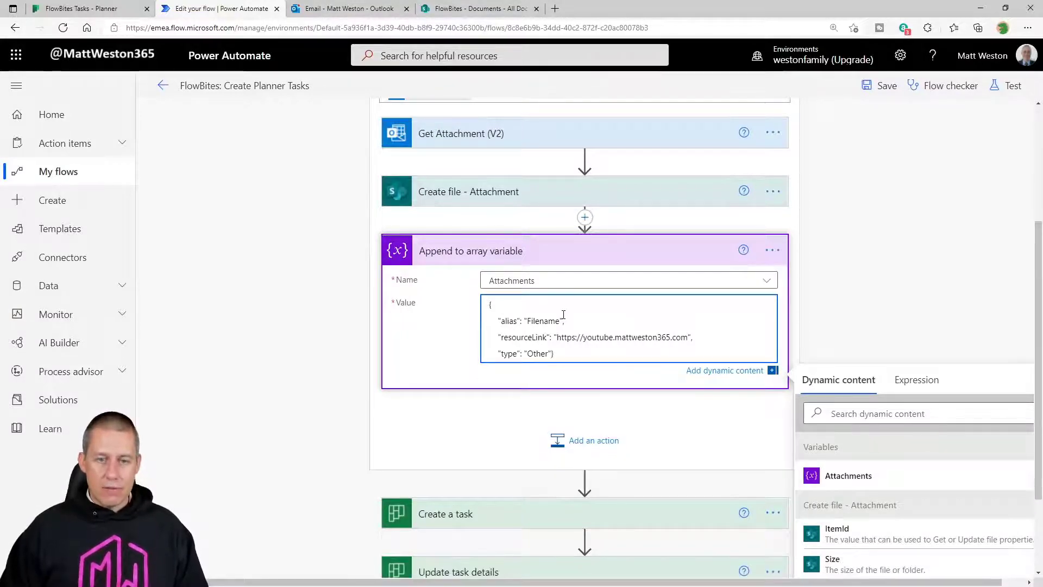
pyautogui.press('Return')
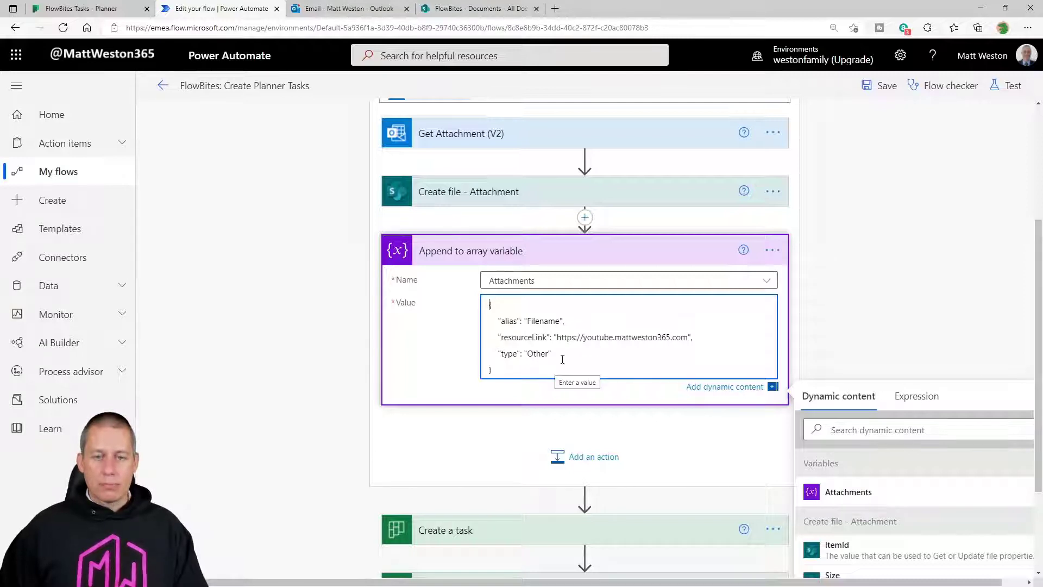
# - Clear the sample alias and resourceLink values in the JSON object, keeping their empty quotation marks
pyautogui.doubleClick(549, 322)
pyautogui.press('BackSpace')
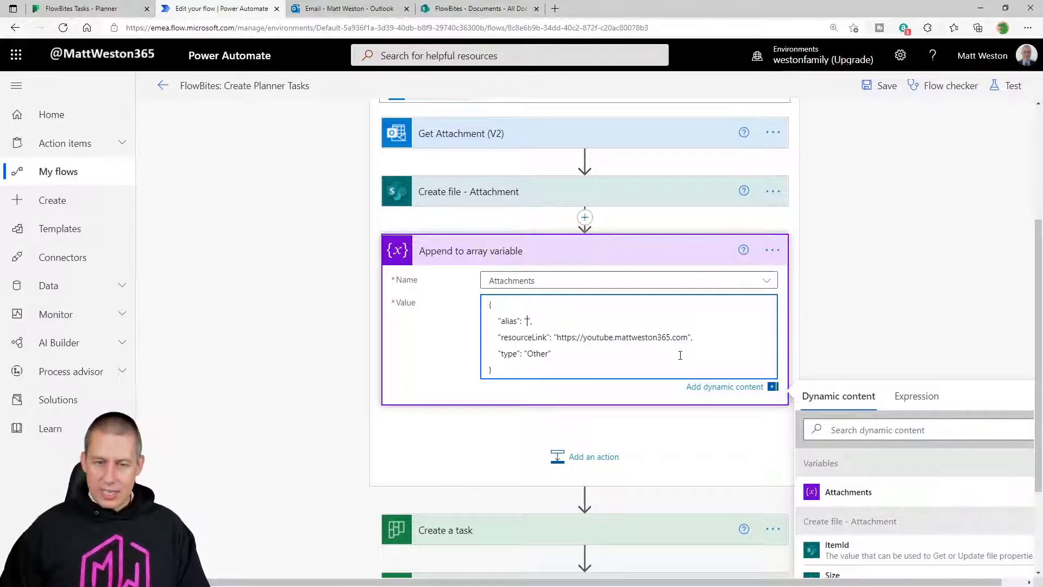
pyautogui.moveTo(558, 338); pyautogui.dragTo(687, 336)
pyautogui.press('BackSpace')
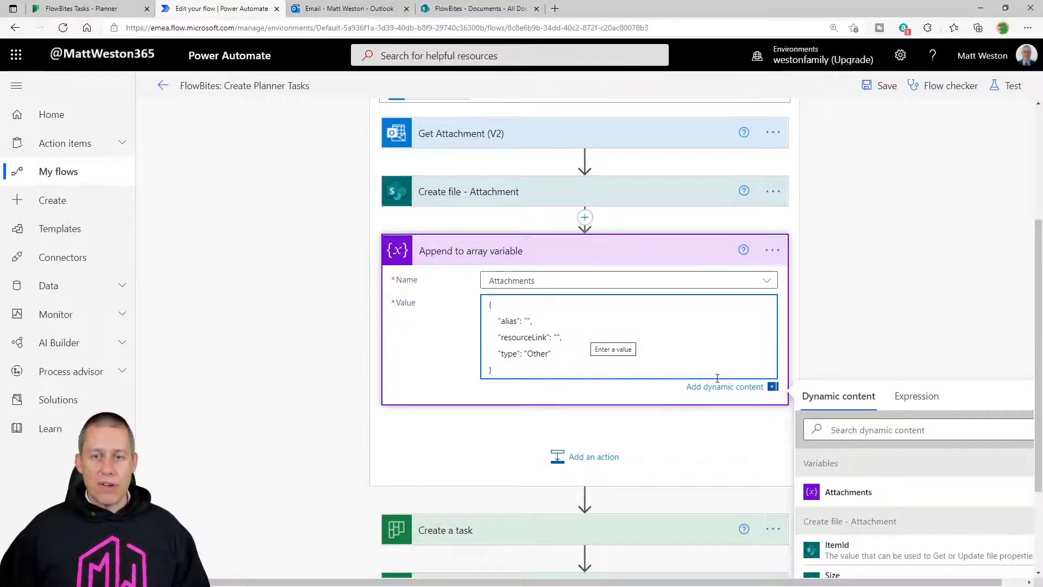
# - Insert the Name dynamic content from Create file - Attachment between the alias quotation marks
pyautogui.click(901, 430)
pyautogui.write('name')
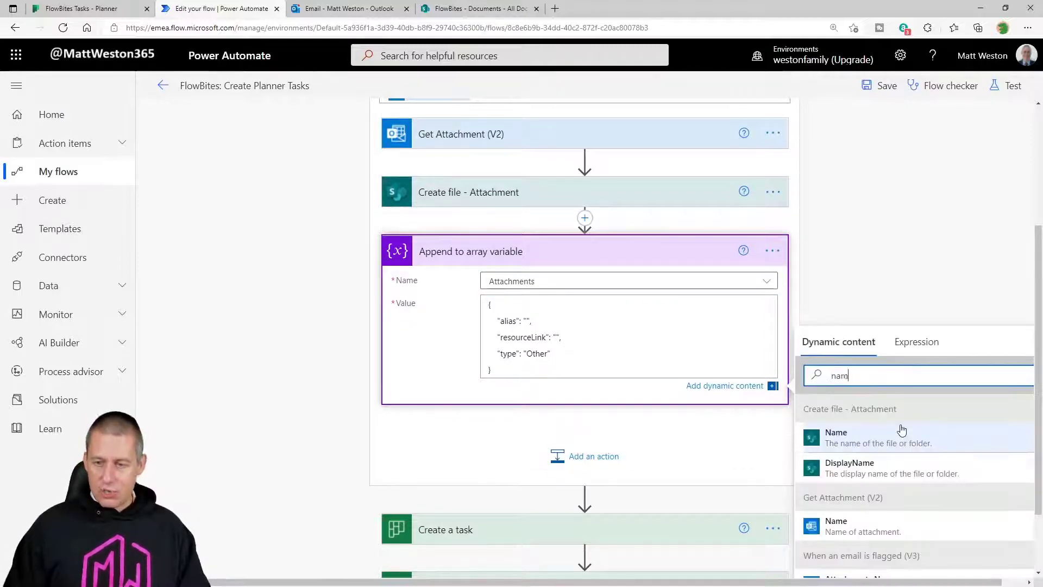
pyautogui.click(879, 442)
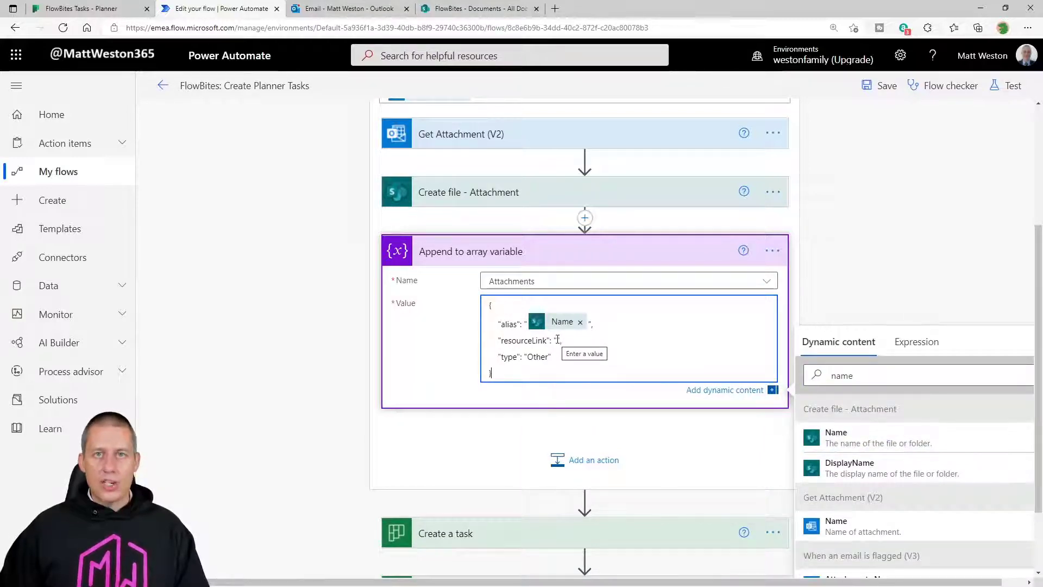
pyautogui.click(557, 340)
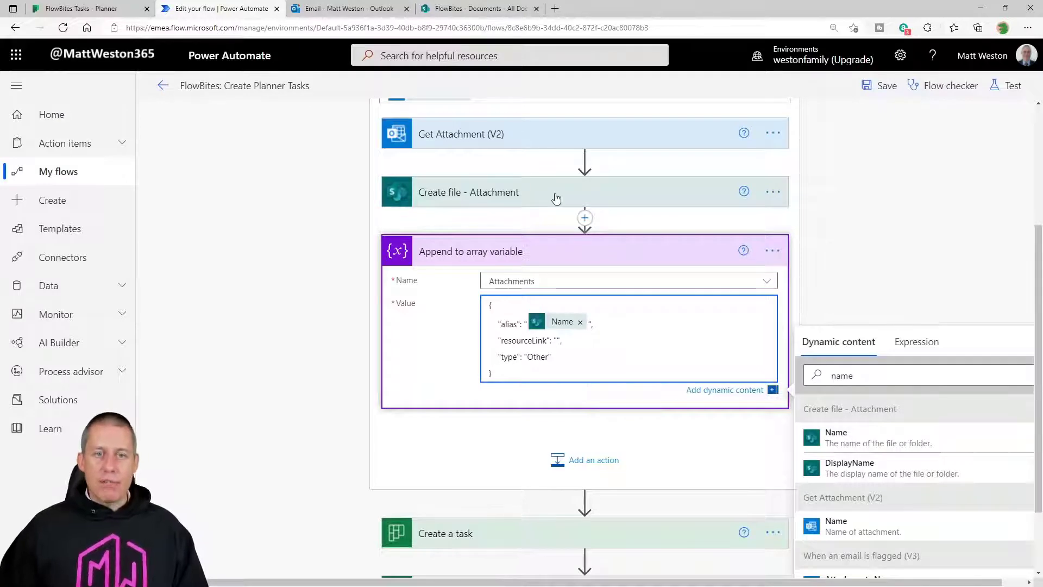
# - Add a SharePoint Get file properties action between Create file - Attachment and Append to array variable
pyautogui.click(585, 217)
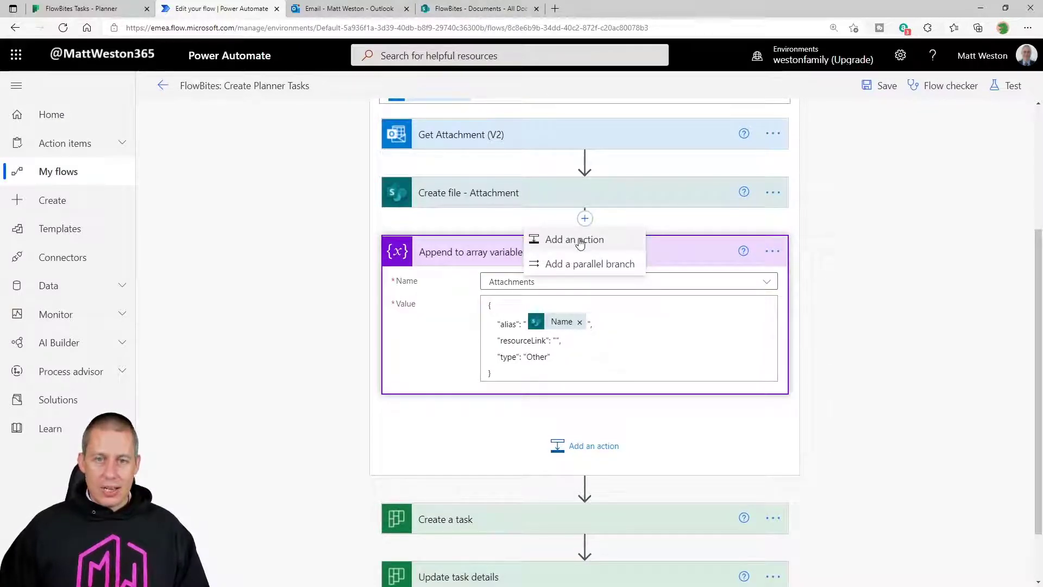
pyautogui.click(580, 241)
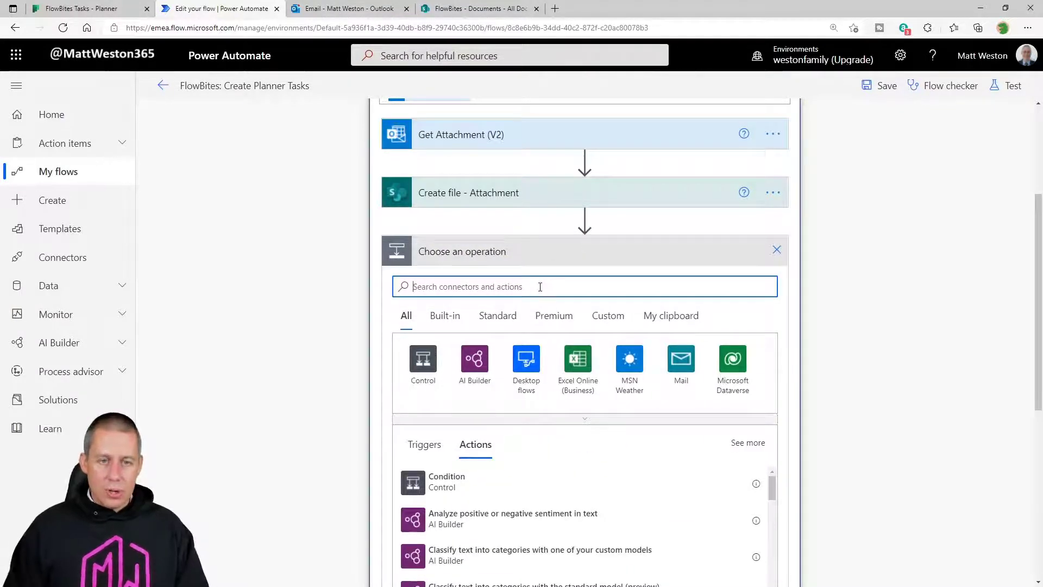
pyautogui.write('Get File ')
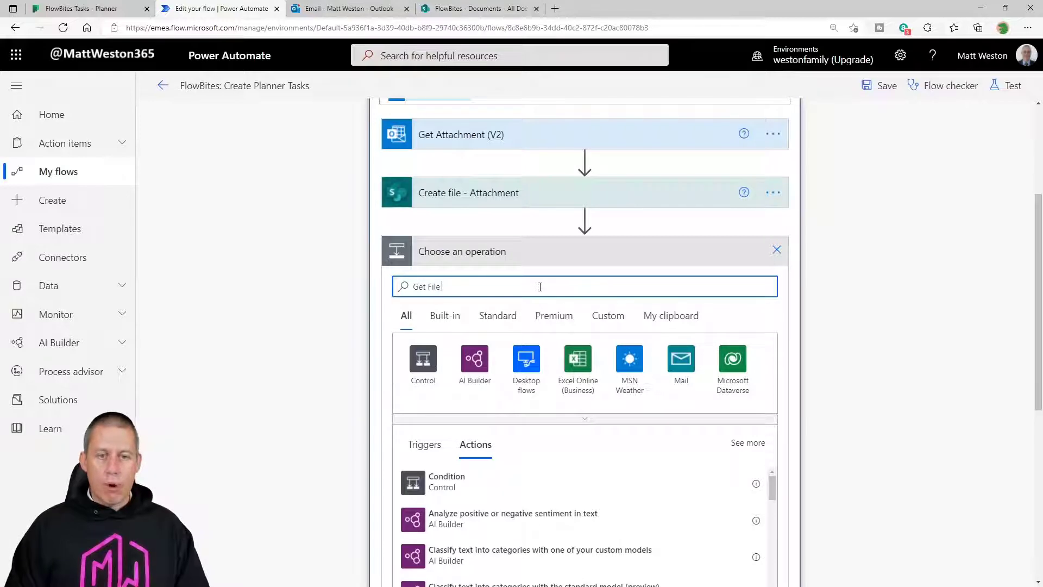
pyautogui.write('Properti')
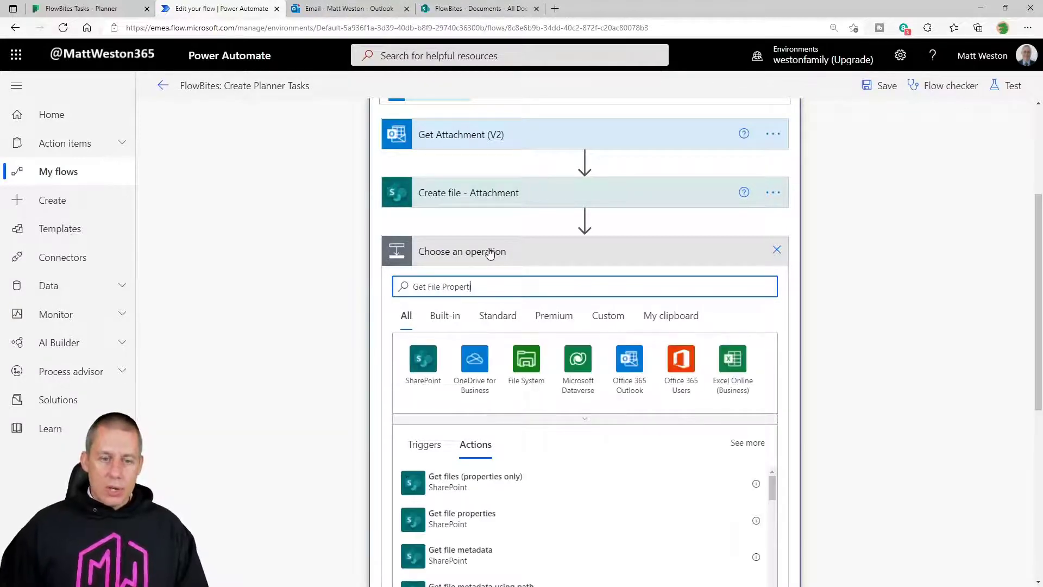
pyautogui.click(464, 521)
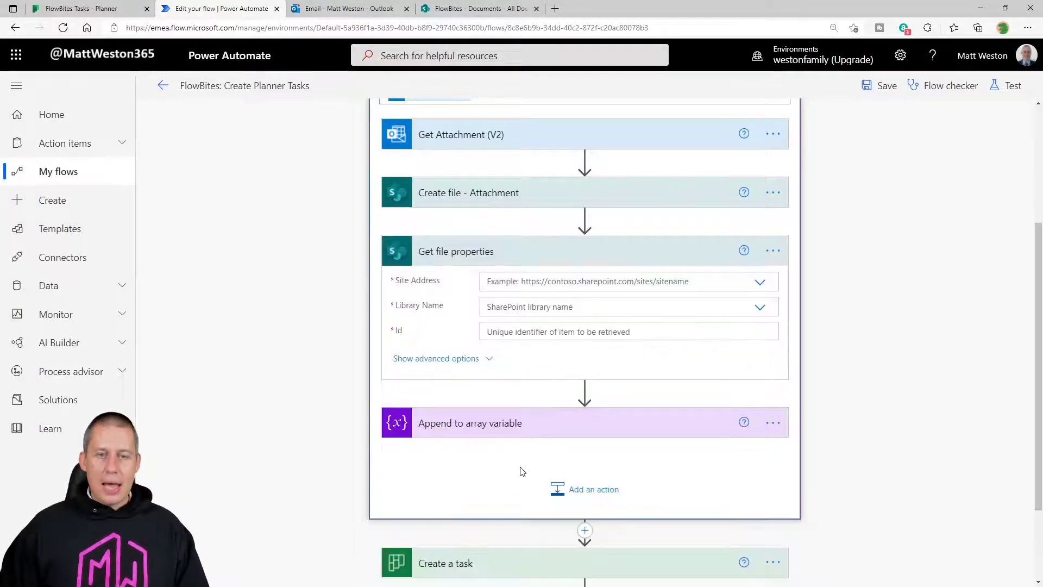
# - Configure Get file properties with the FlowBites site, the Documents library and the ItemId from Create file - Attachment as Id
pyautogui.click(577, 282)
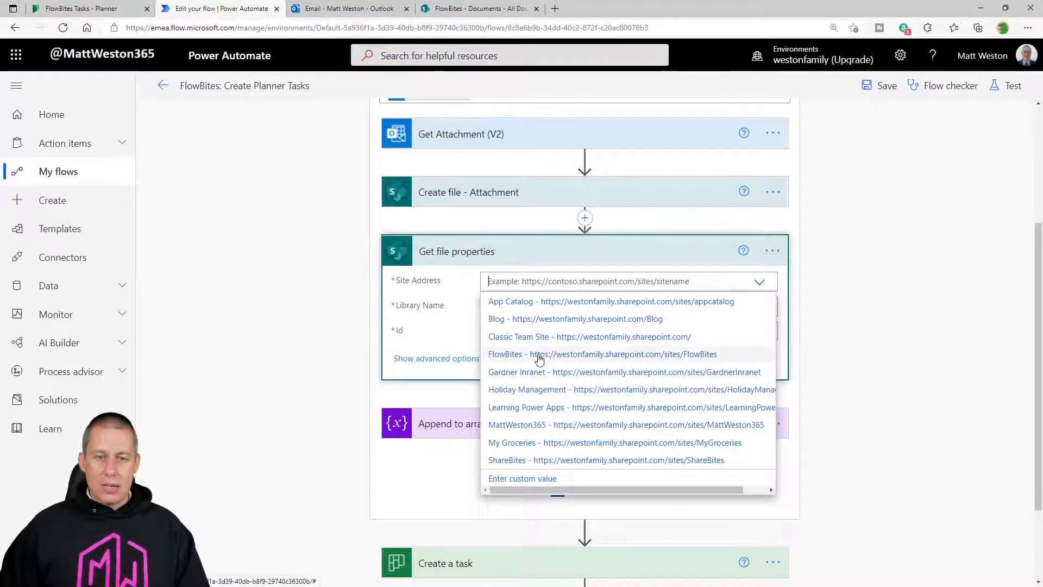
pyautogui.click(539, 356)
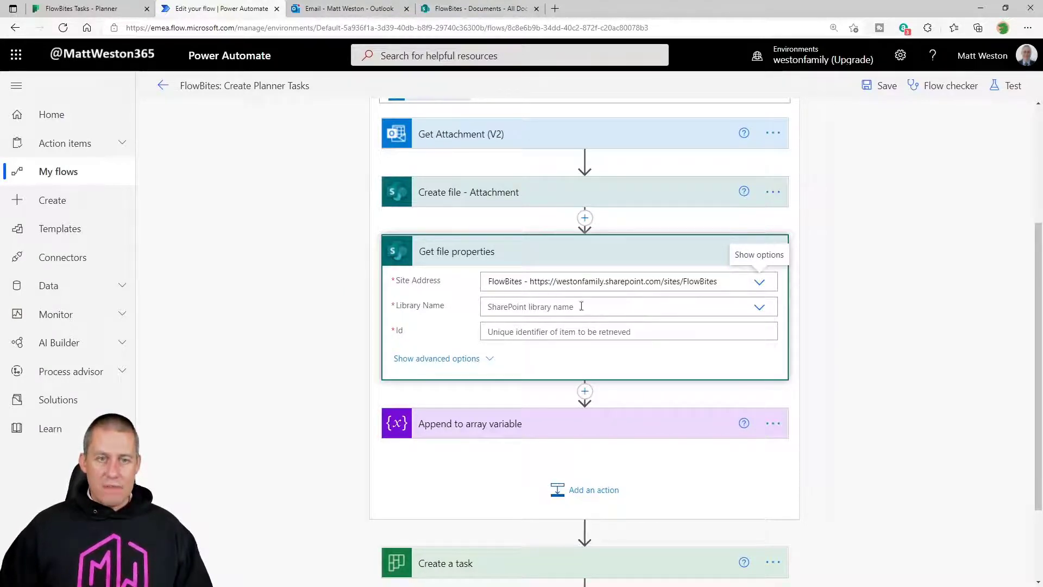
pyautogui.click(630, 312)
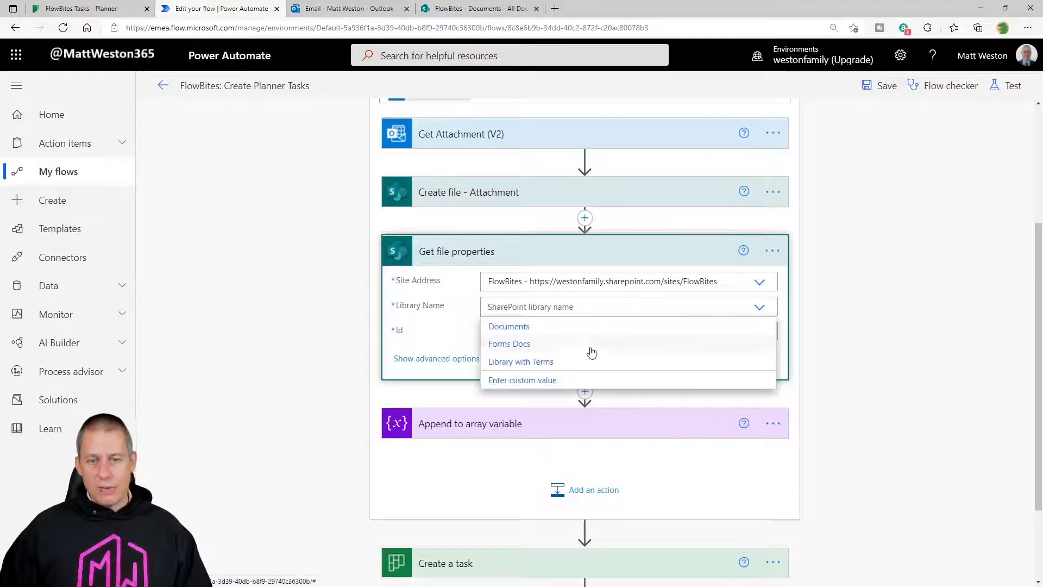
pyautogui.click(557, 328)
pyautogui.click(567, 330)
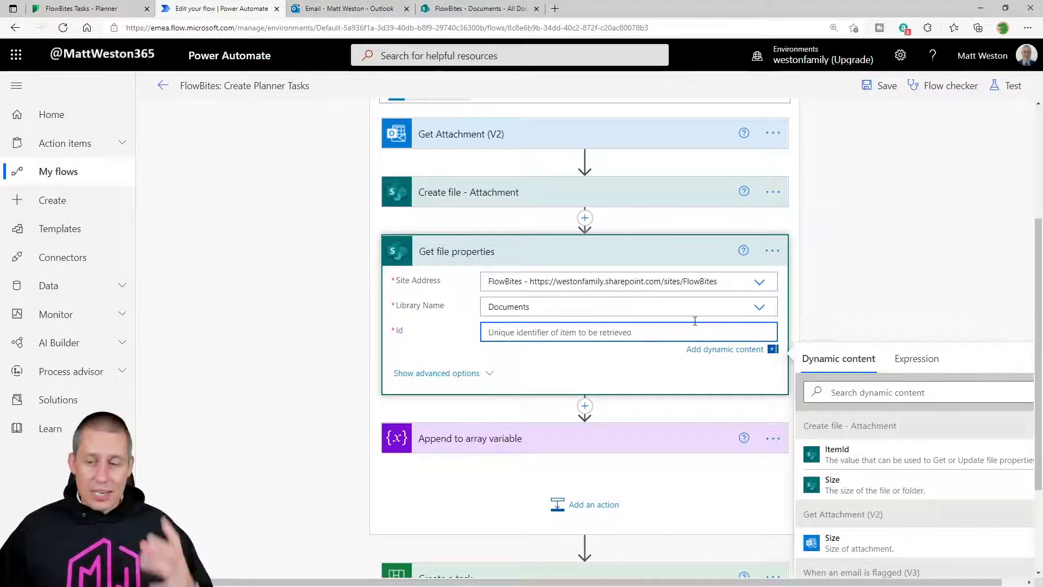
pyautogui.click(870, 457)
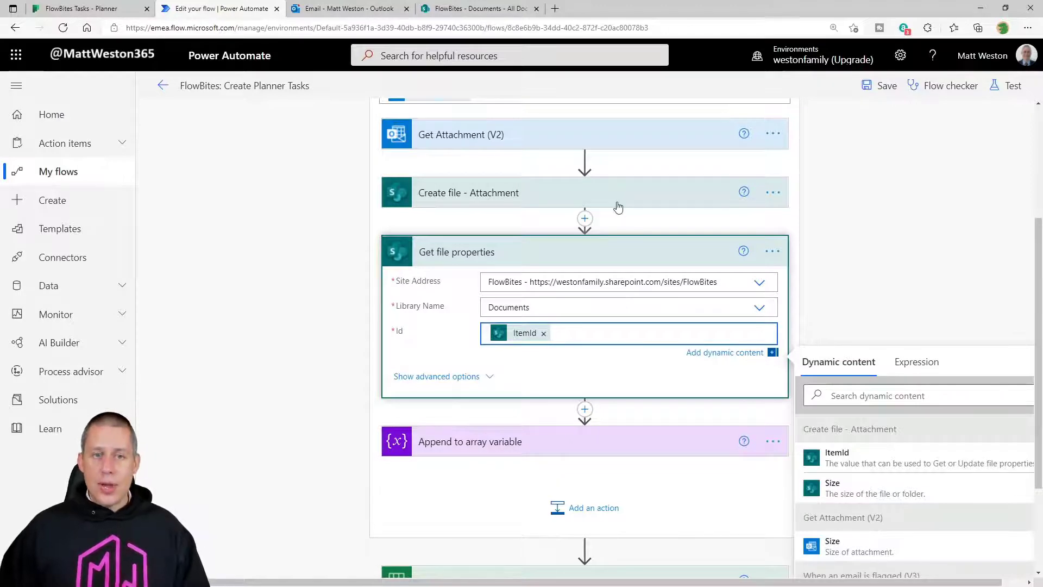
# - Rename the Get file properties action as "Get file properties - Attachment"
pyautogui.click(772, 251)
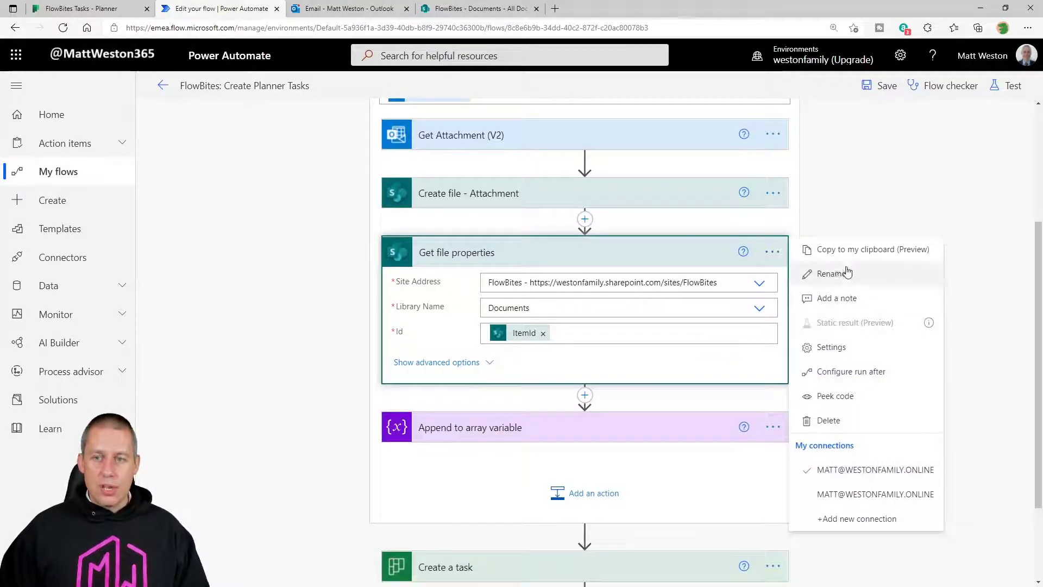
pyautogui.click(847, 271)
pyautogui.click(528, 253)
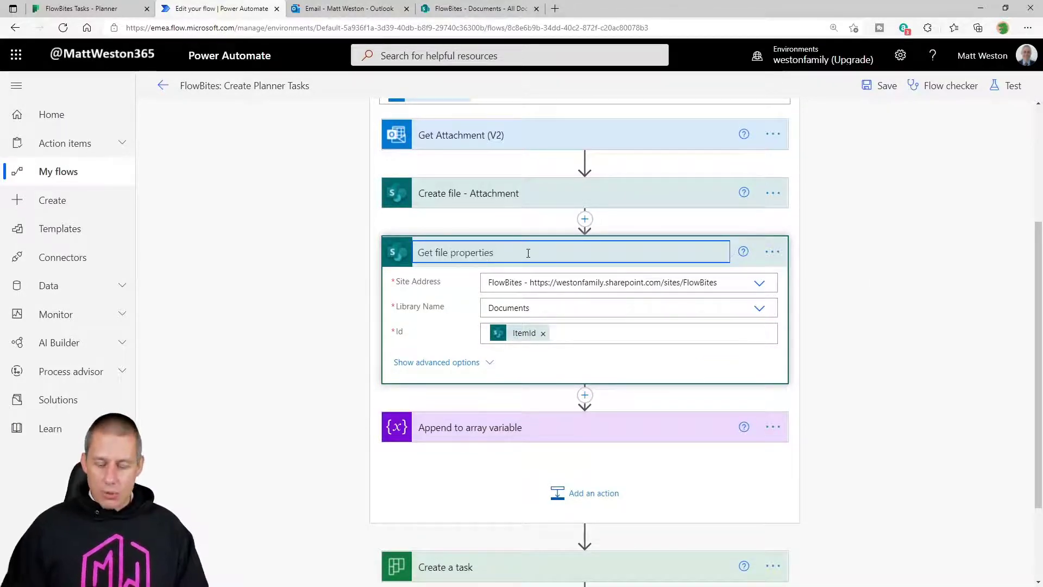
pyautogui.write('- Attachment')
pyautogui.press('Return')
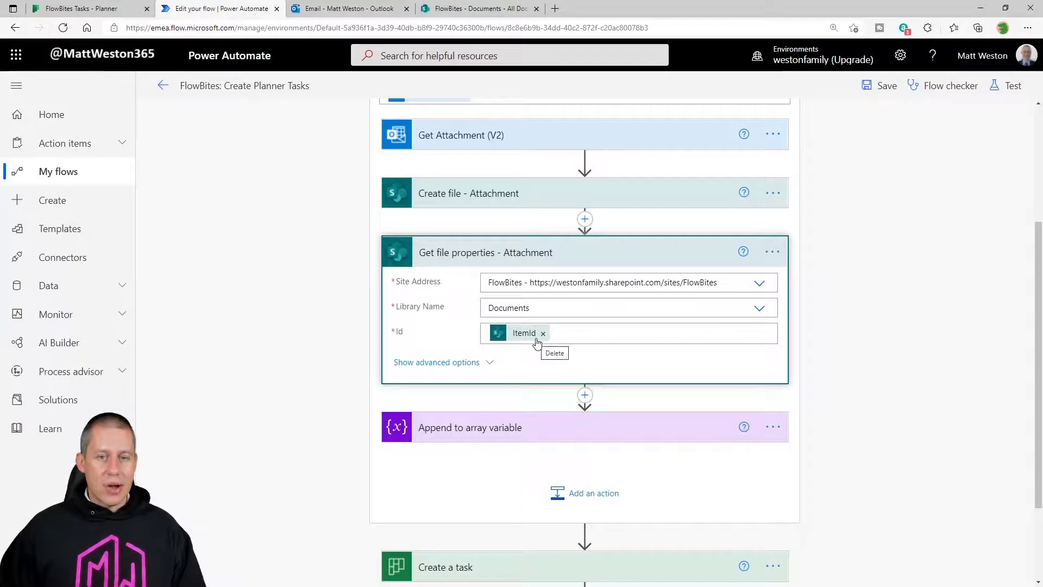
# - Insert the Link to item dynamic content from Get file properties - Attachment between the resourceLink quotation marks in Append to array variable
pyautogui.click(661, 432)
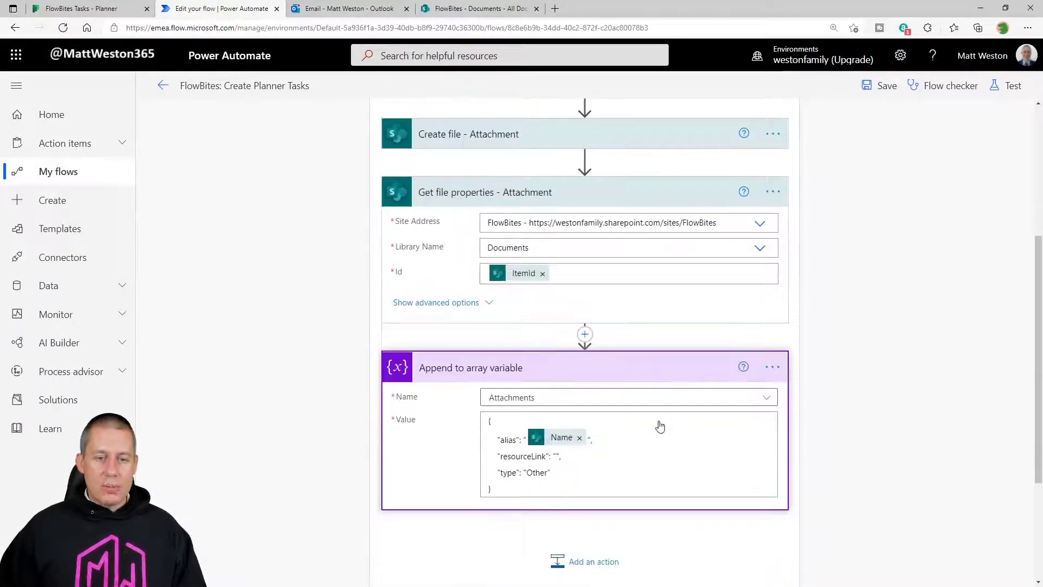
pyautogui.scroll(-2, 660, 426)
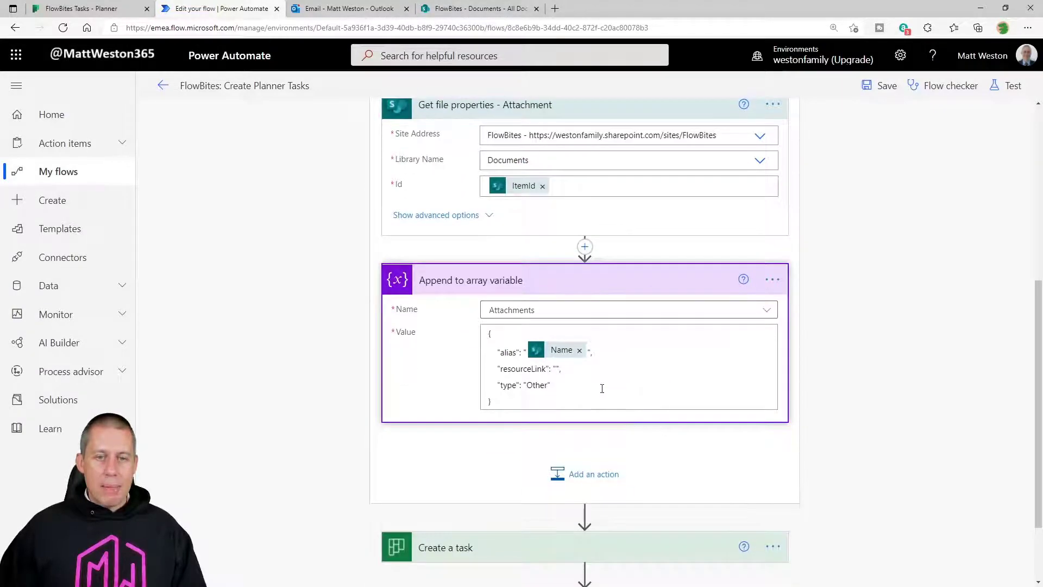
pyautogui.click(559, 368)
pyautogui.click(869, 460)
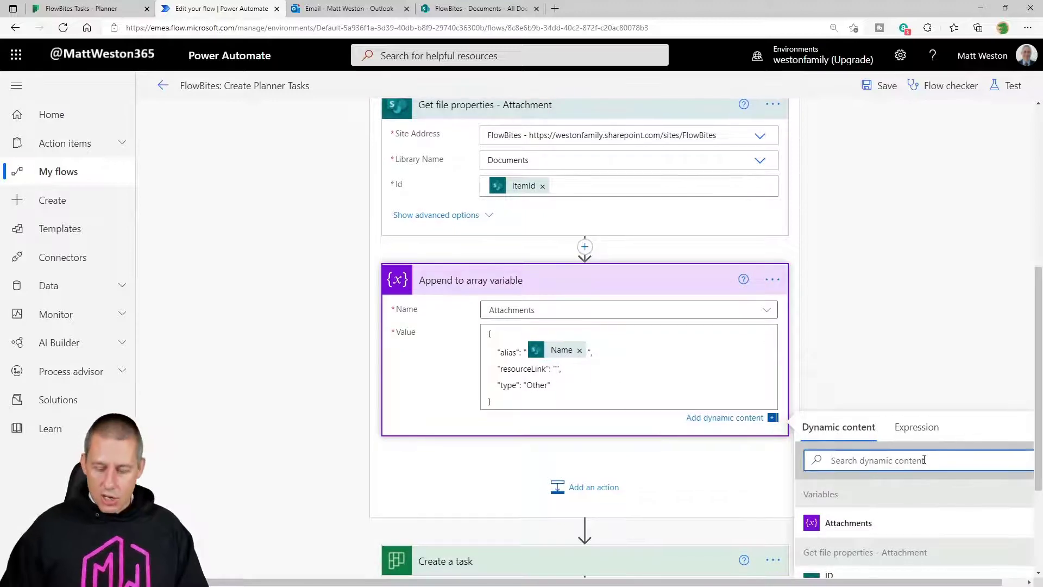
pyautogui.write('link')
pyautogui.scroll(-3, 927, 413)
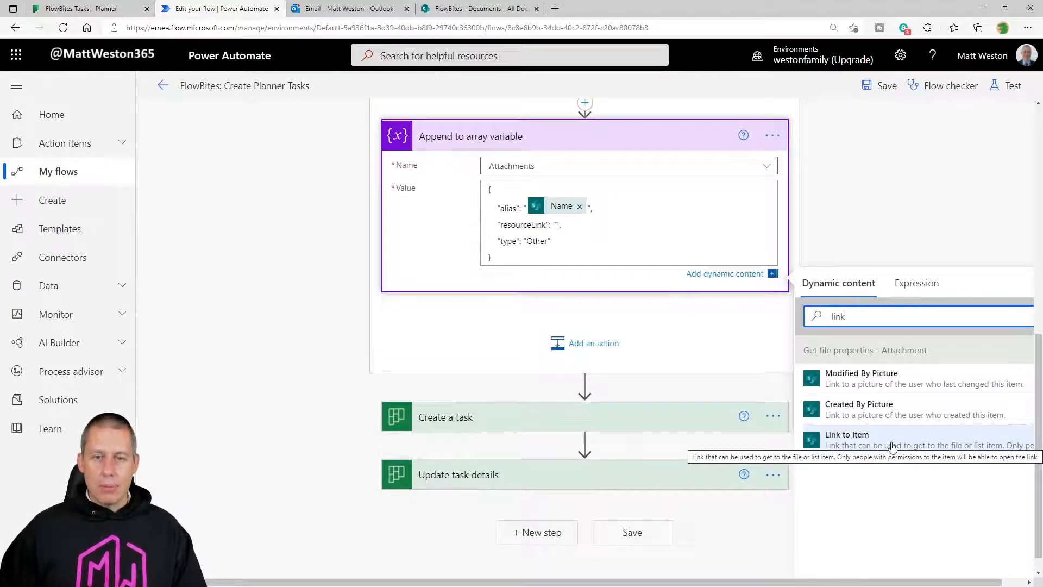
pyautogui.click(557, 224)
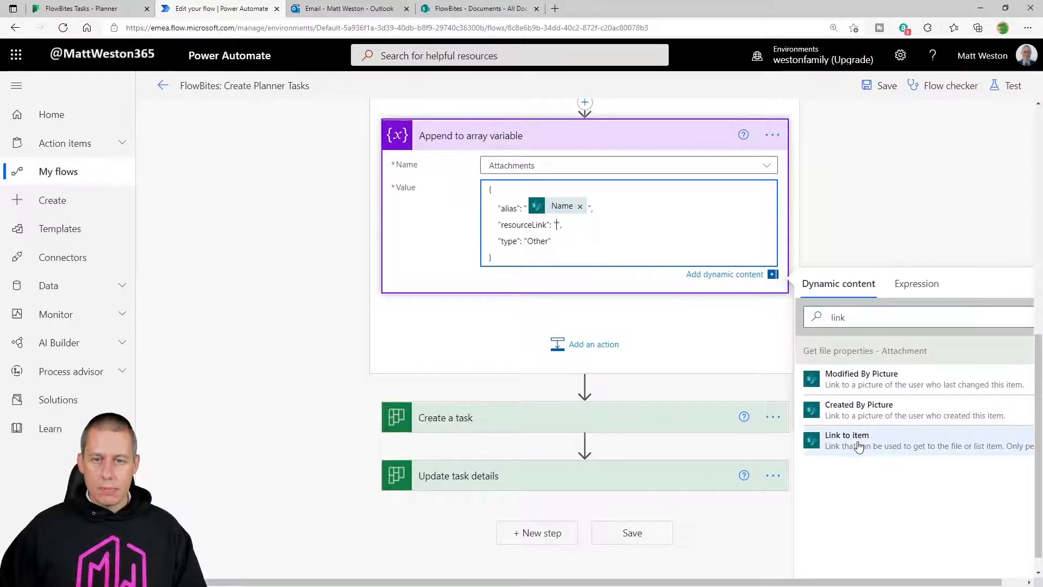
pyautogui.click(858, 440)
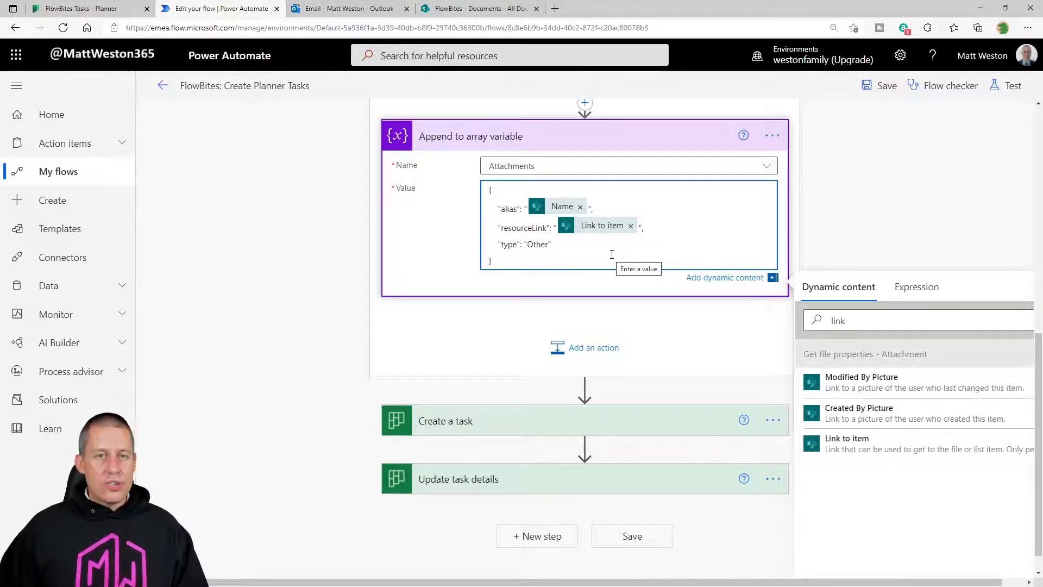
# - Rename the Append to array variable action as "Append to array variable - Attachment" and collapse the expanded Get file properties action
pyautogui.scroll(1, 612, 255)
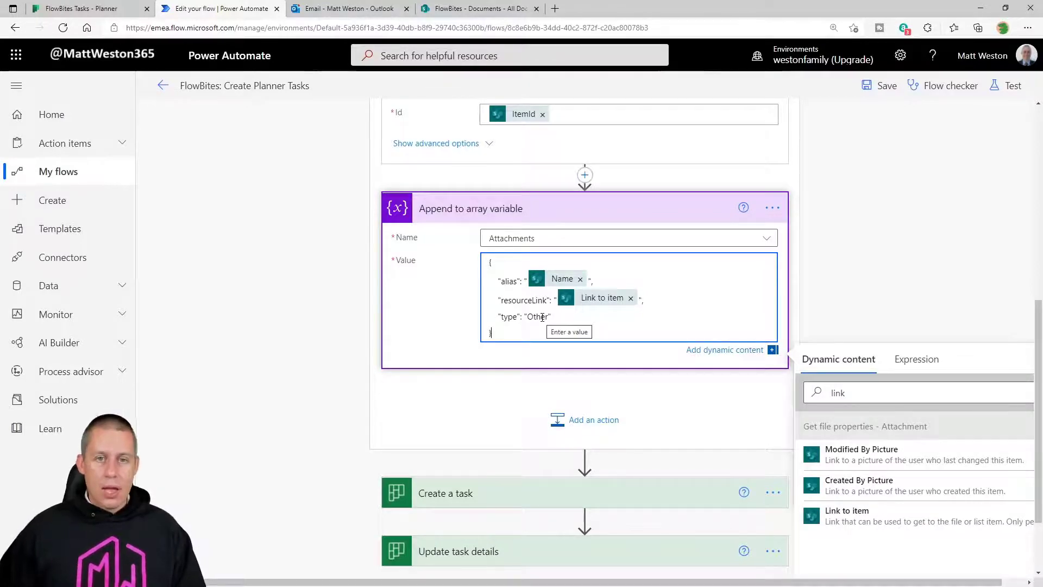
pyautogui.click(772, 208)
pyautogui.click(811, 231)
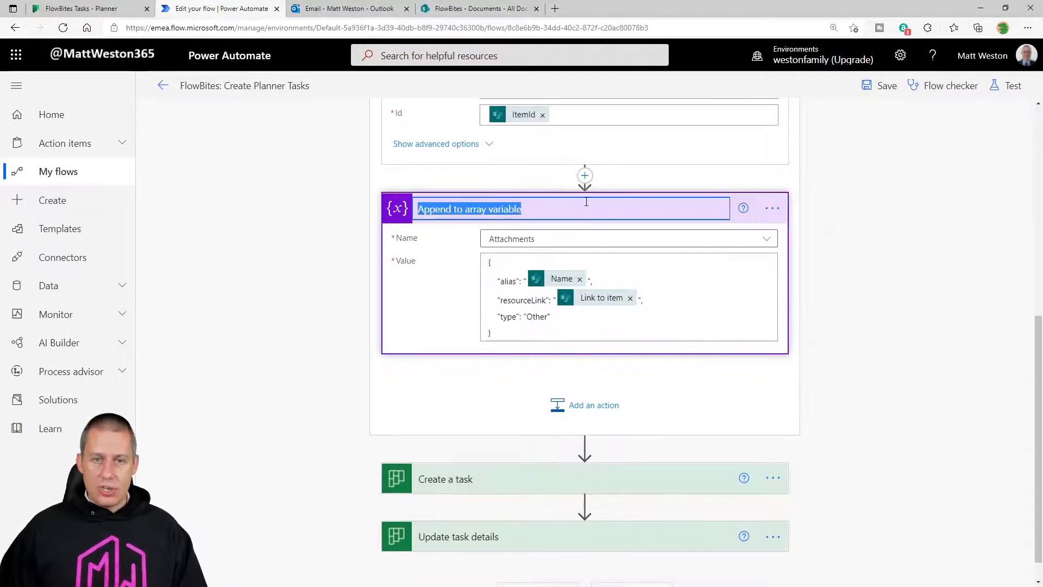
pyautogui.click(586, 202)
pyautogui.write('- Attachment')
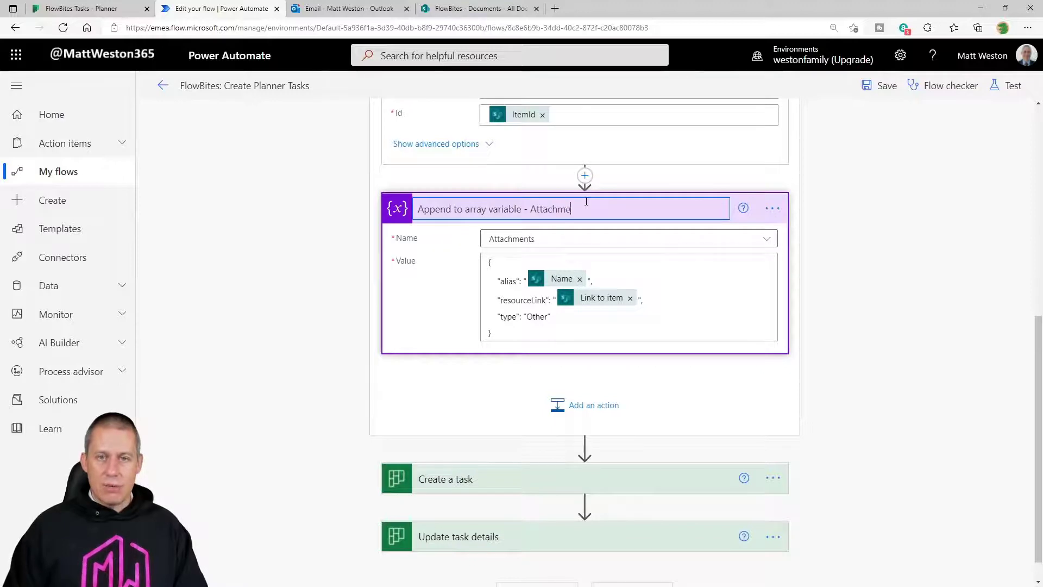
pyautogui.press('Return')
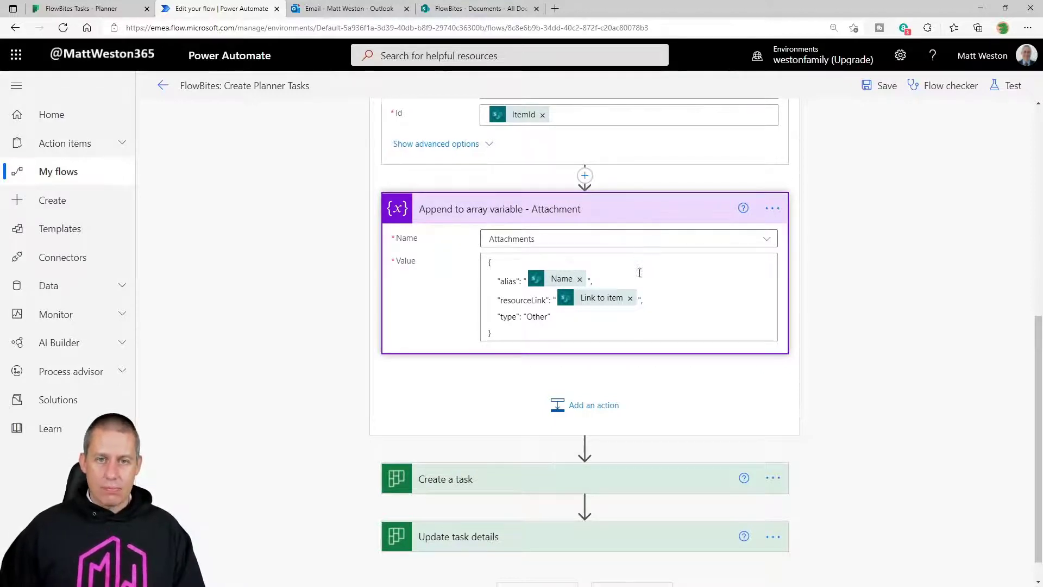
pyautogui.scroll(4, 640, 273)
pyautogui.click(604, 285)
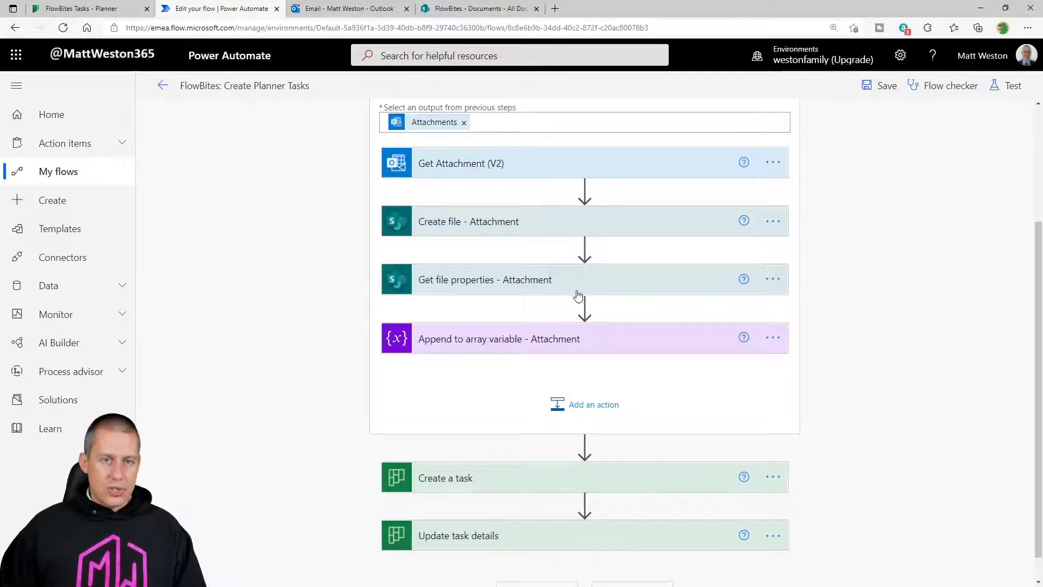
pyautogui.moveTo(585, 306)
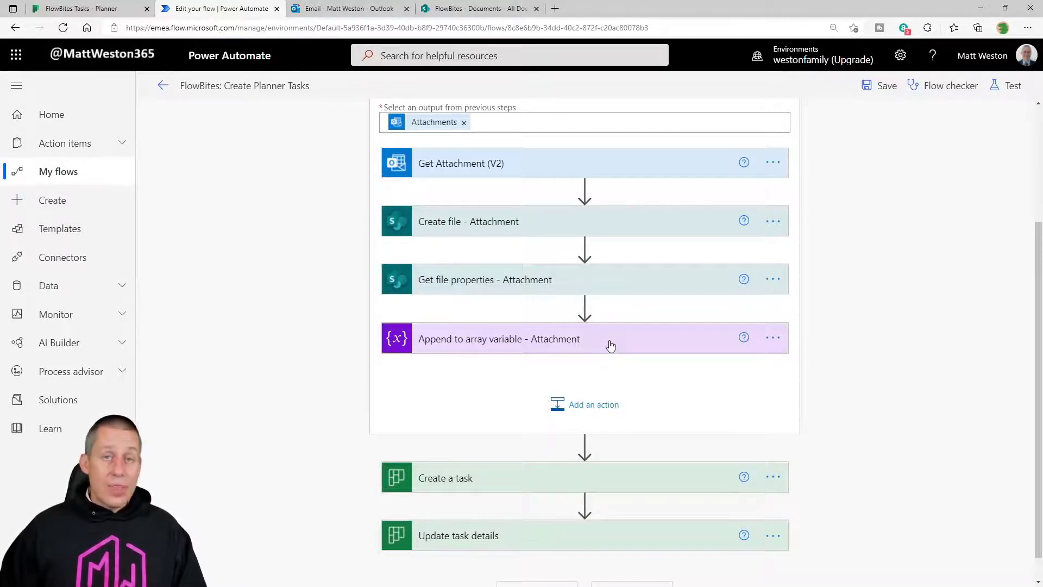
# - Set References in the Update task details action to the Attachments variable
pyautogui.click(523, 543)
pyautogui.scroll(-4, 520, 423)
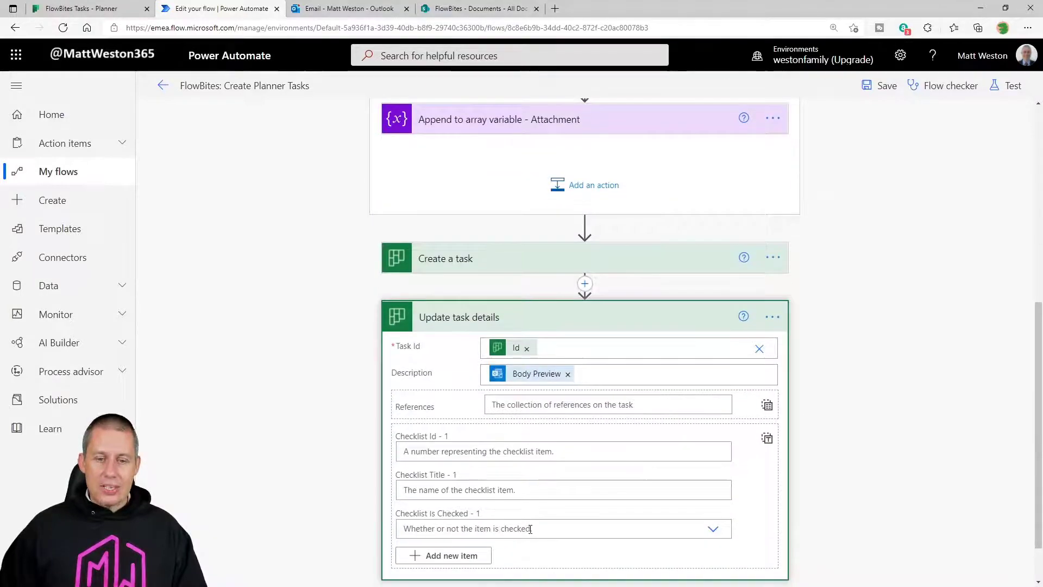
pyautogui.click(544, 404)
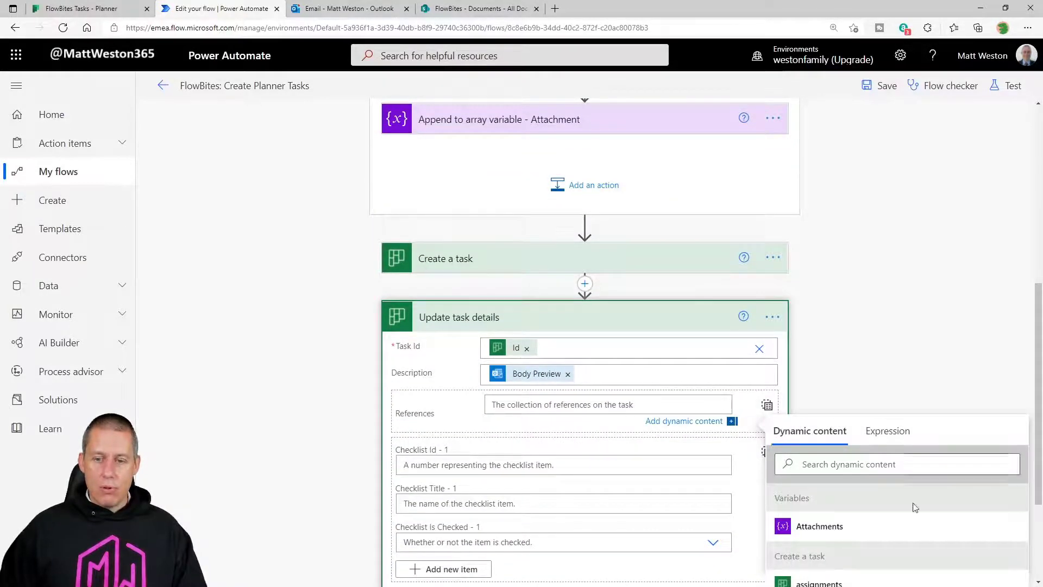
pyautogui.click(849, 531)
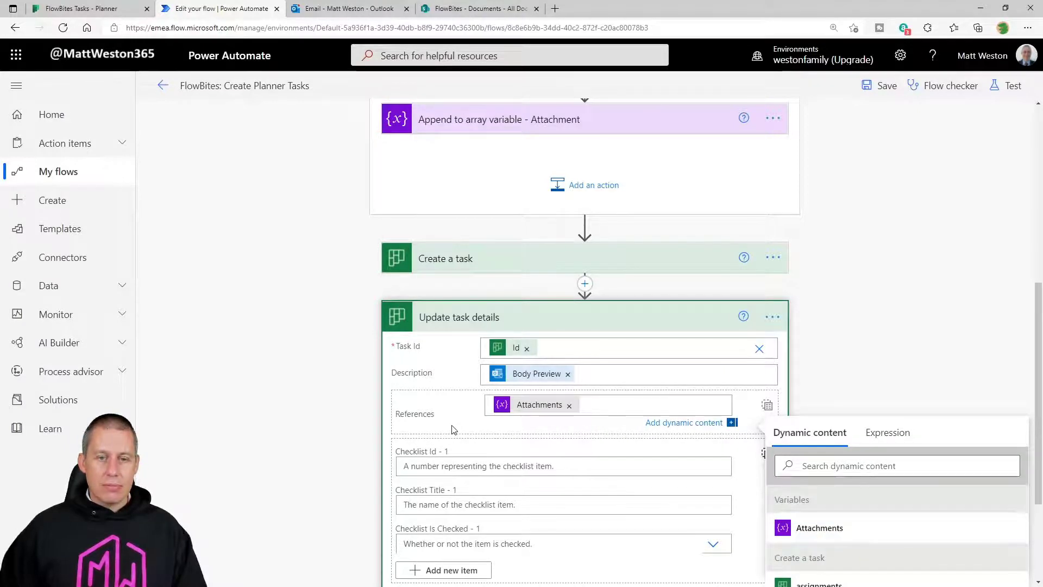
pyautogui.scroll(2, 731, 400)
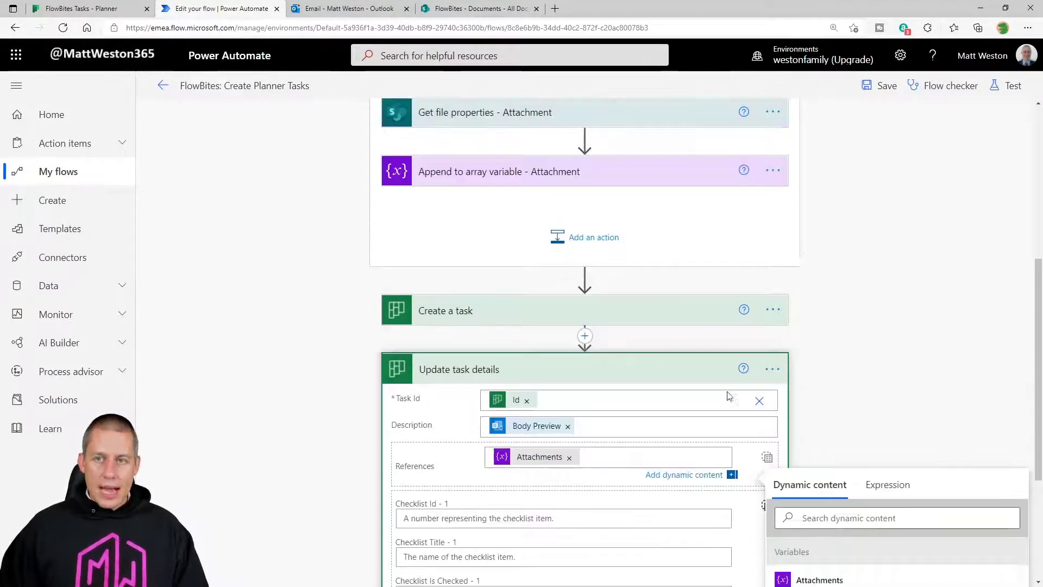
# - Start a manual test of the flow and trigger it by flagging the Microsoft 365 Business Basic invoice email in Outlook
pyautogui.click(1012, 87)
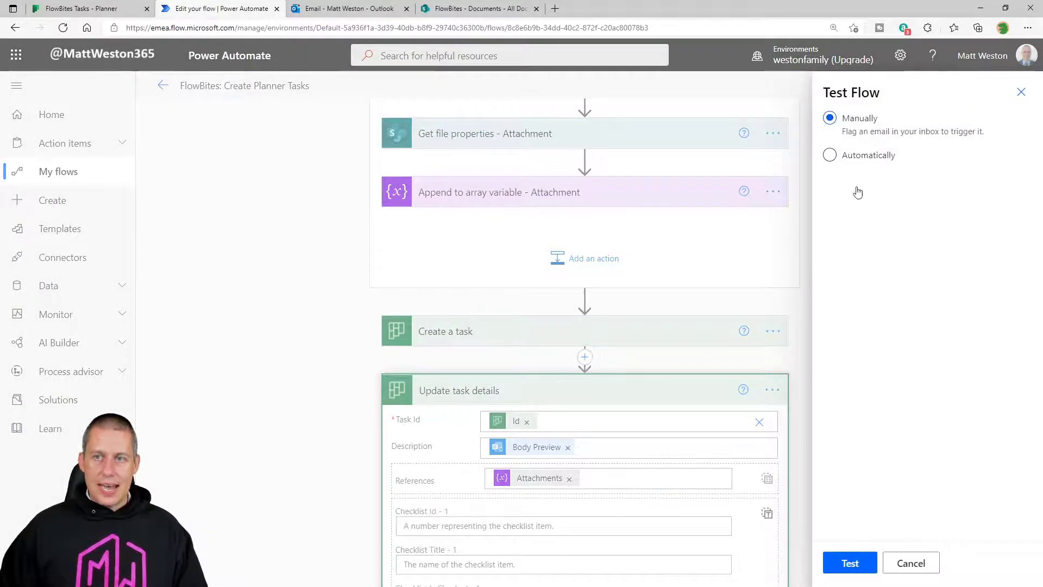
pyautogui.click(851, 564)
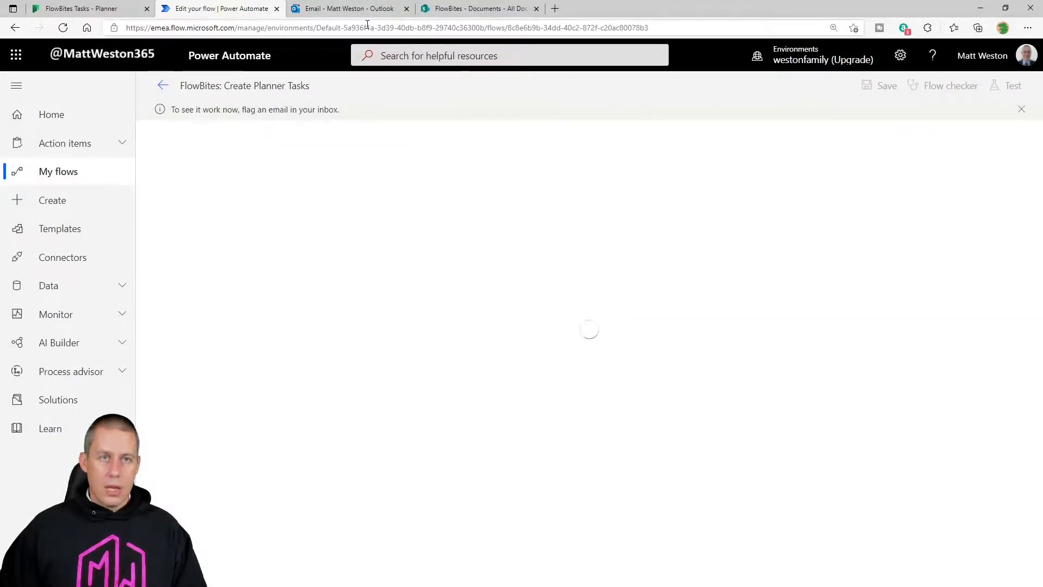
pyautogui.click(343, 11)
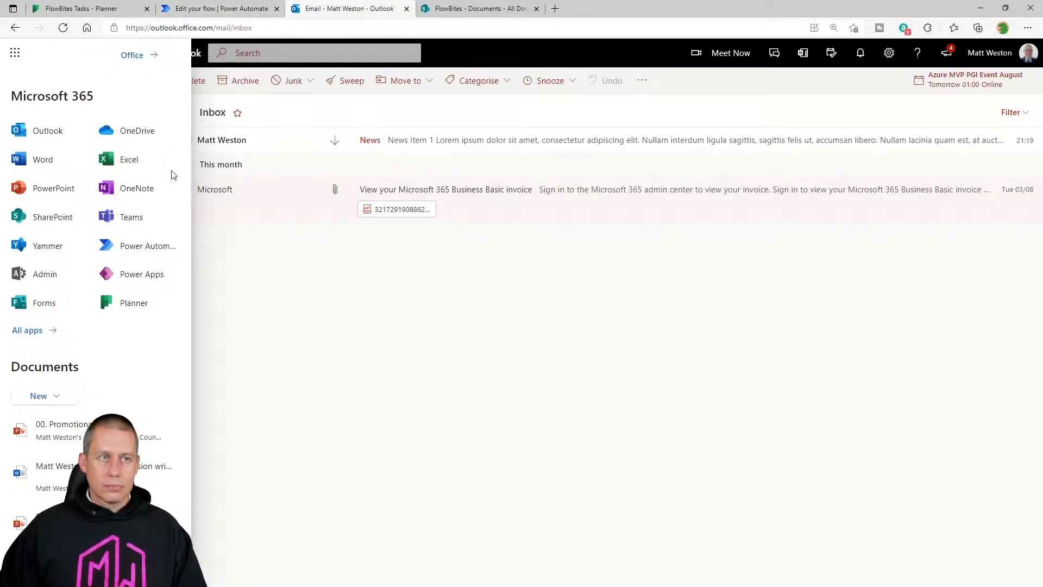
pyautogui.click(23, 65)
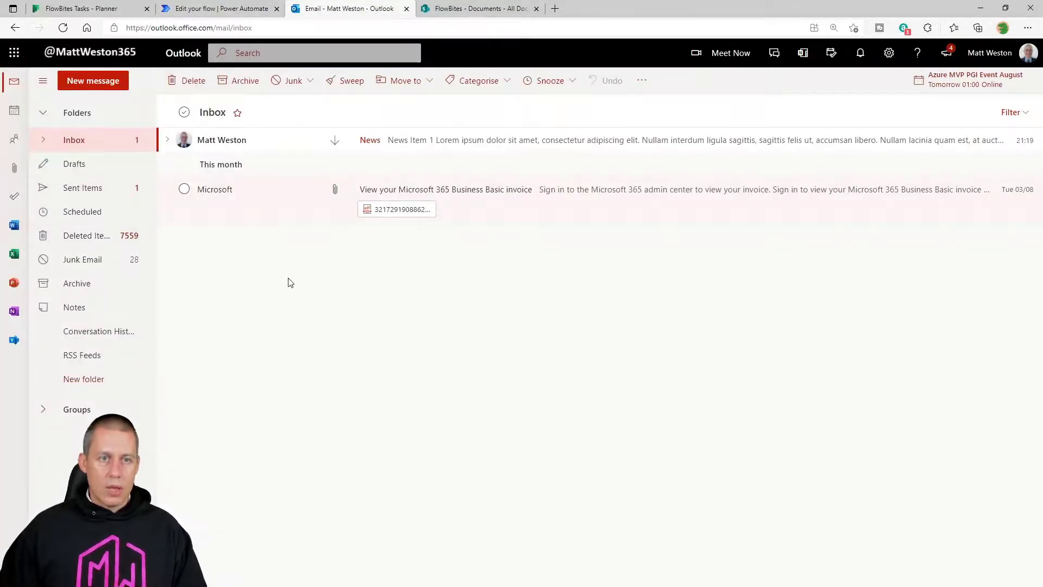
pyautogui.moveTo(304, 190)
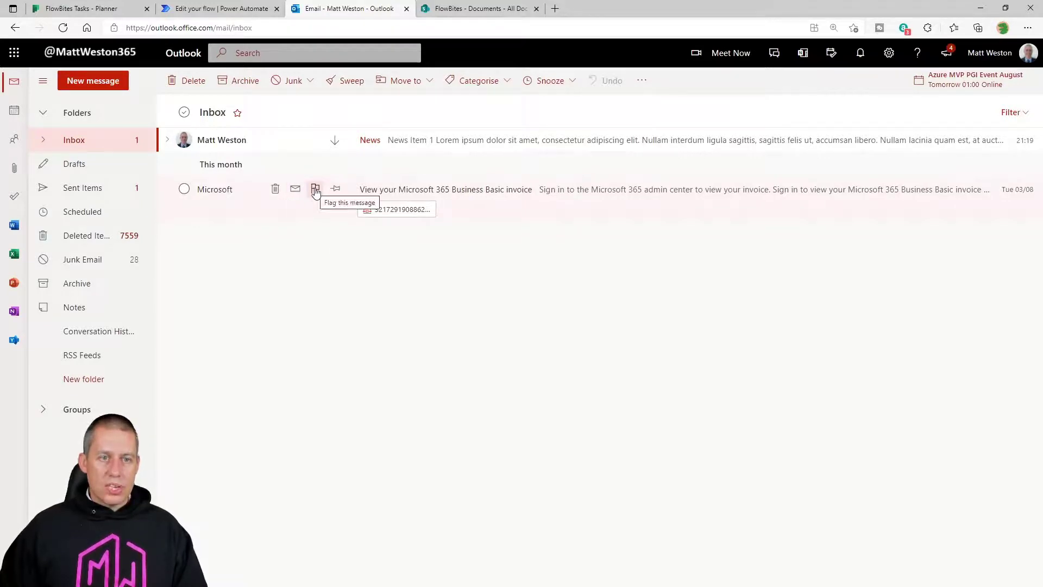
pyautogui.click(315, 190)
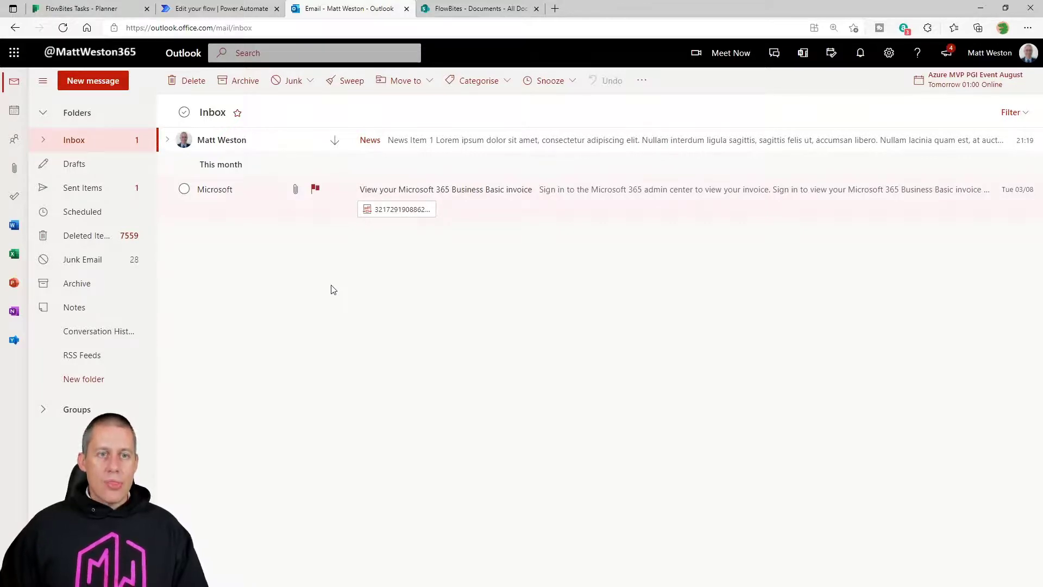
# - Inspect the Apply to each - Attachment actions in the flow run and check the SharePoint Documents library for the saved attachment
pyautogui.click(207, 10)
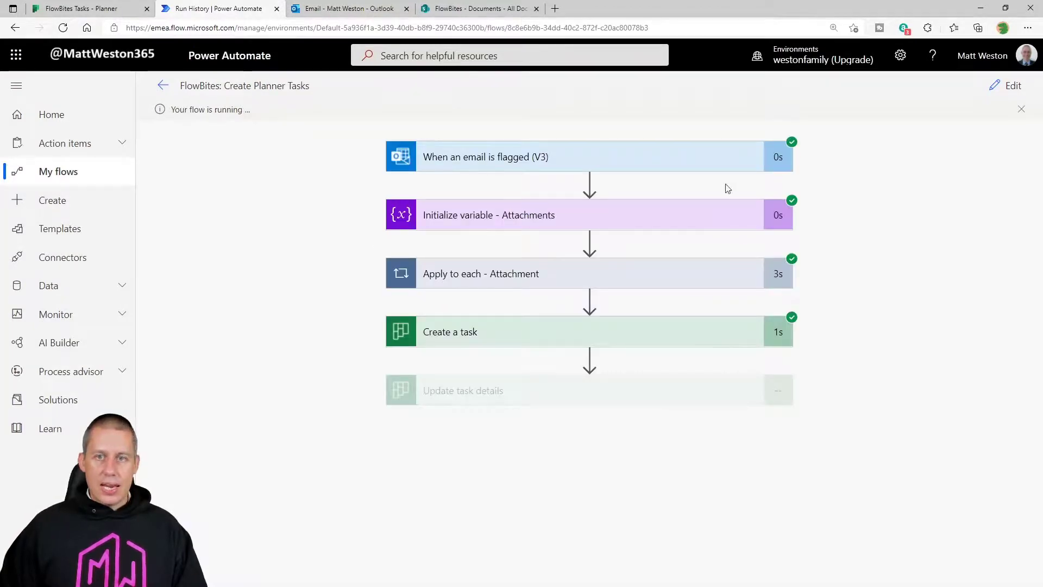
pyautogui.click(654, 272)
pyautogui.scroll(-3, 875, 291)
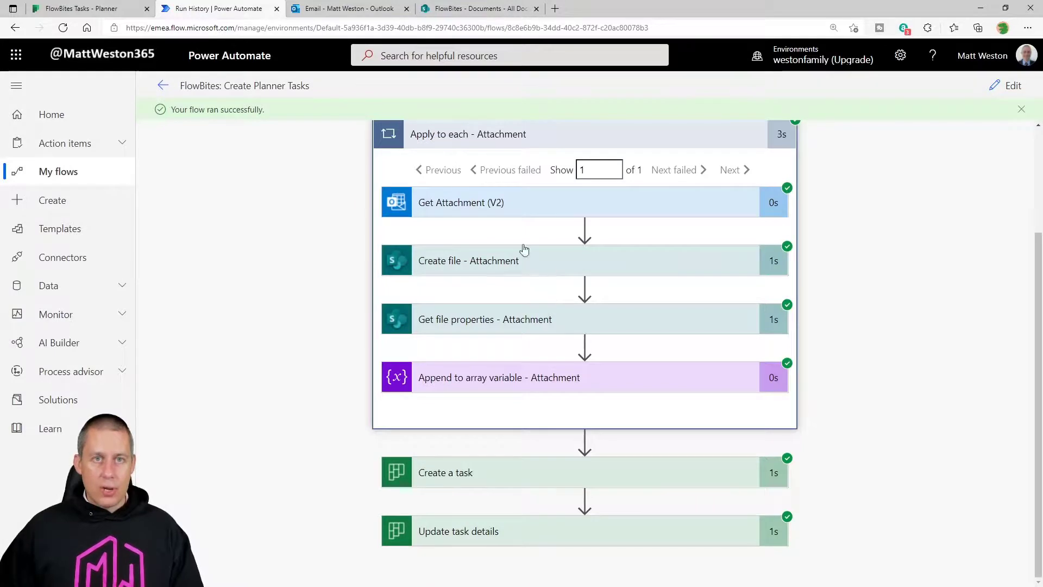
pyautogui.click(444, 13)
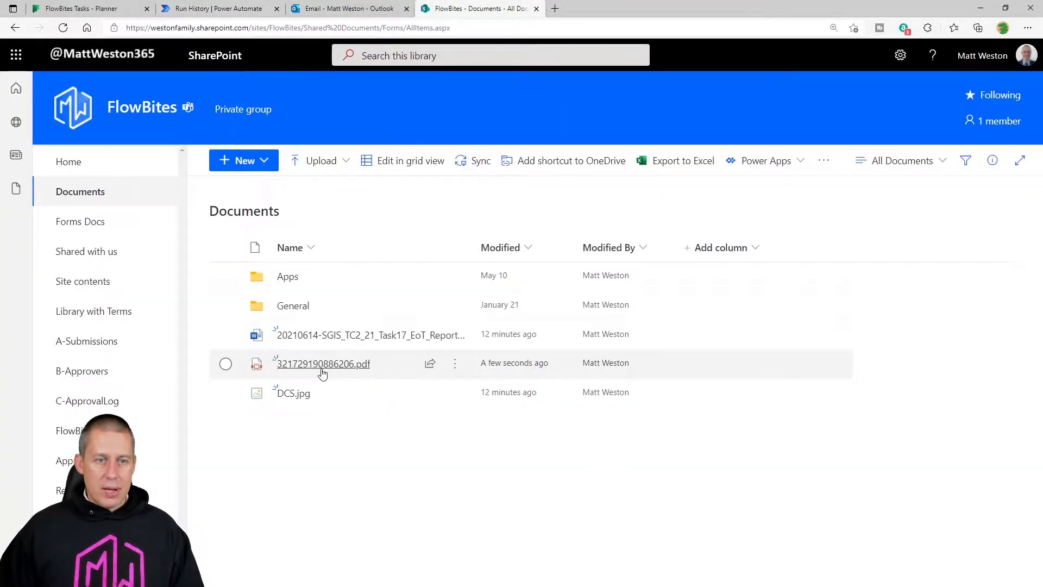
# - Review the run inputs of Append to array variable - Attachment and the References passed to Update task details in Power Automate
pyautogui.click(217, 9)
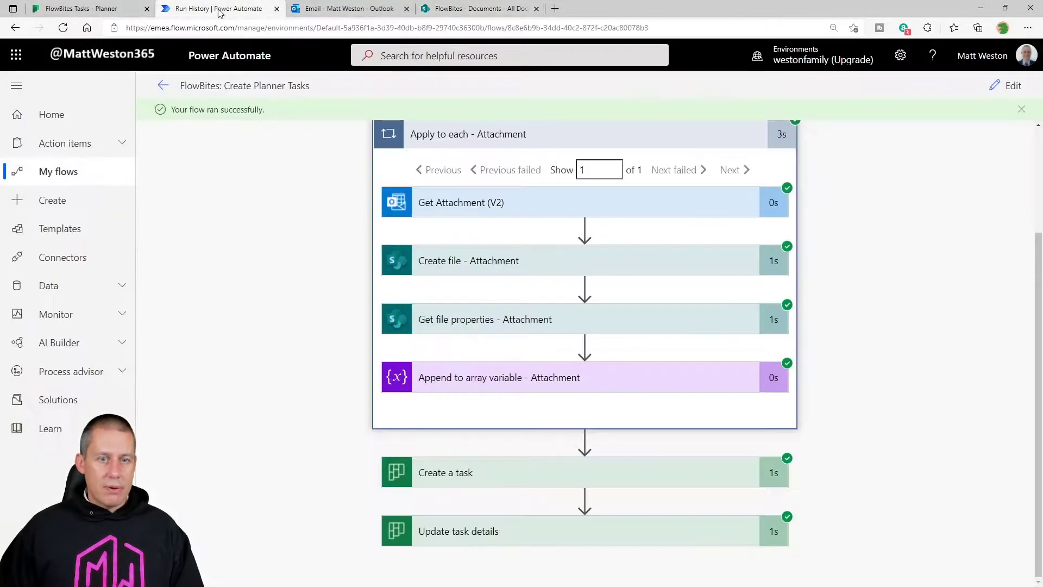
pyautogui.click(710, 391)
pyautogui.scroll(-3, 718, 386)
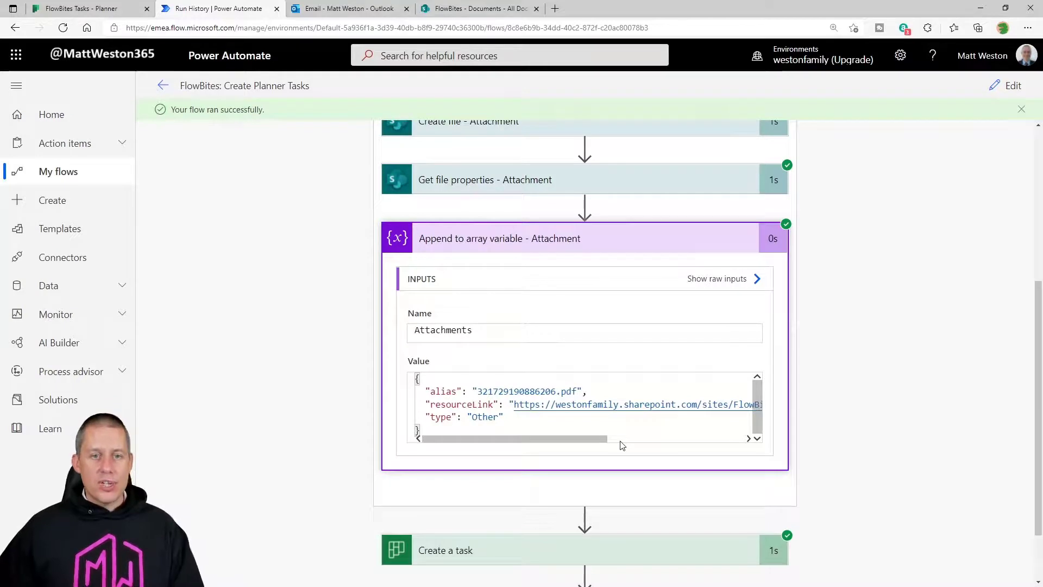
pyautogui.scroll(-2, 924, 467)
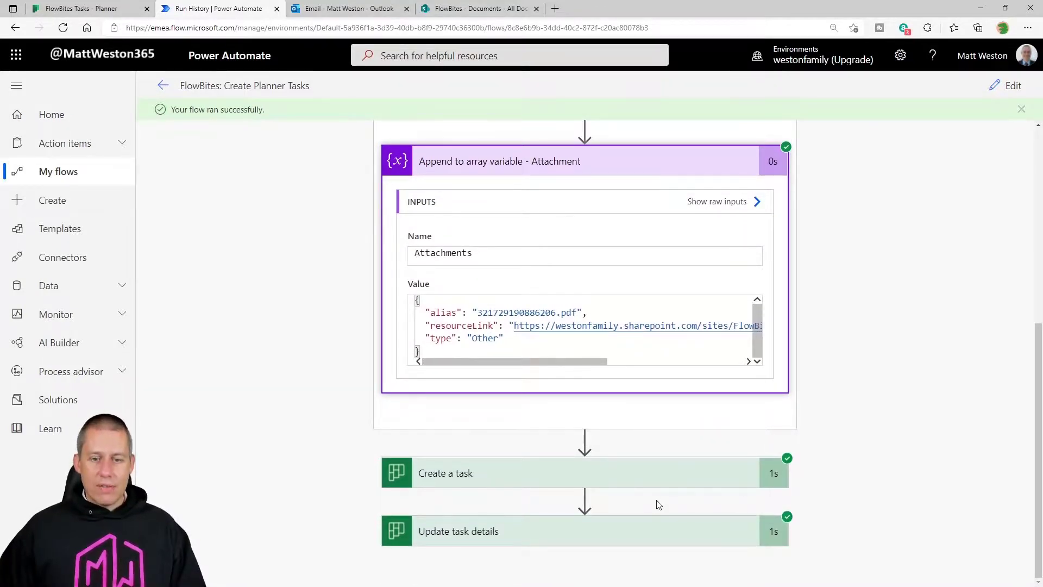
pyautogui.click(604, 537)
pyautogui.scroll(-6, 832, 399)
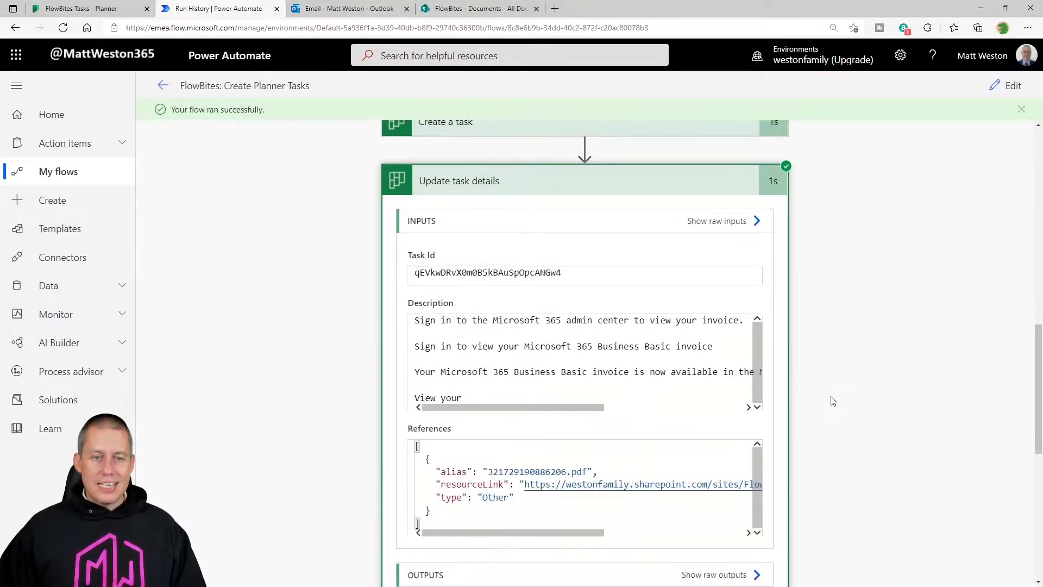
pyautogui.scroll(-1, 833, 401)
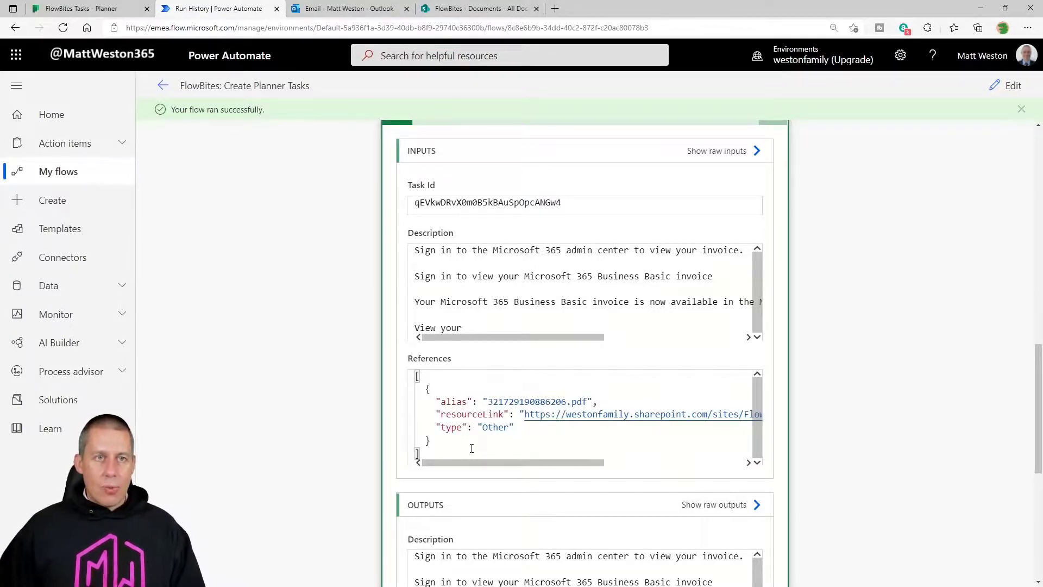
# - Switch to the FlowBites Tasks plan in Planner, close the Demo task and refresh the board
pyautogui.click(465, 9)
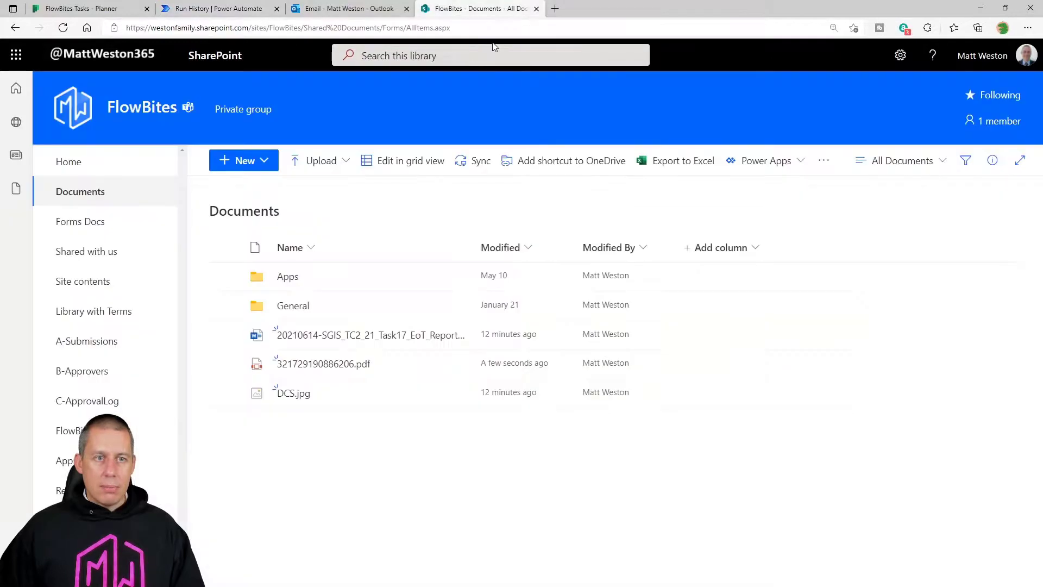
pyautogui.click(92, 8)
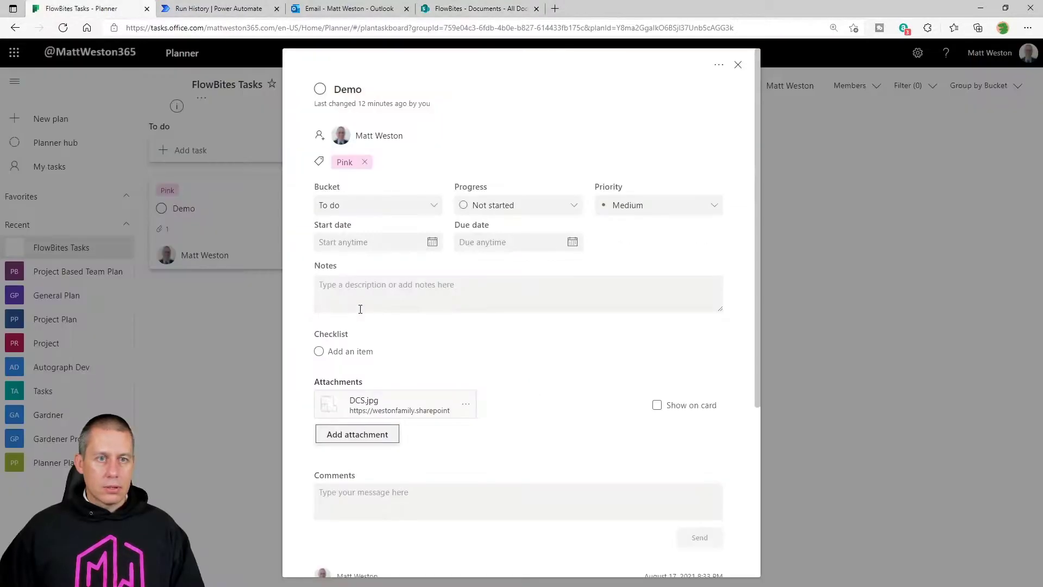
pyautogui.click(737, 65)
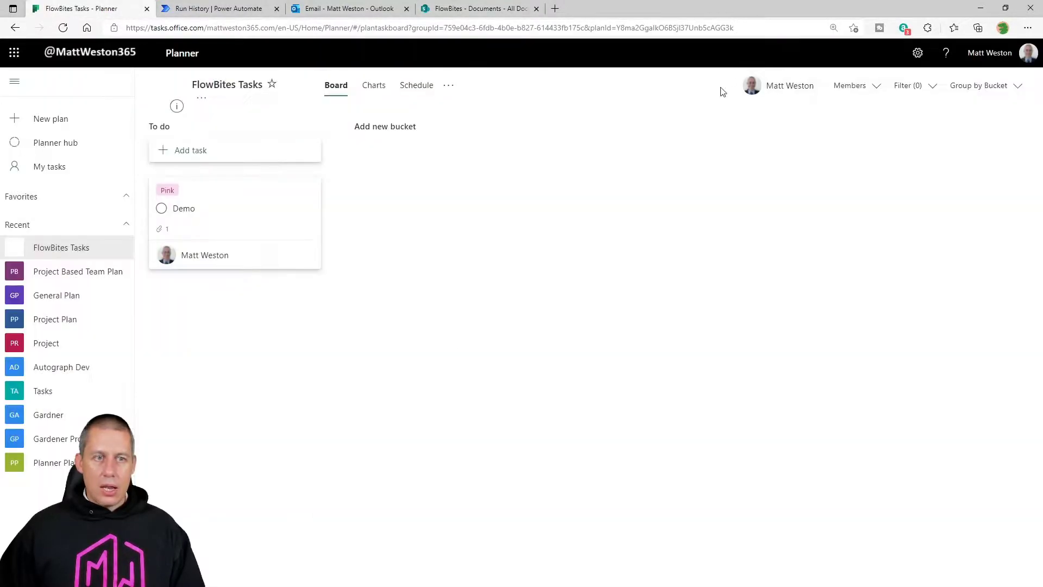
pyautogui.click(63, 28)
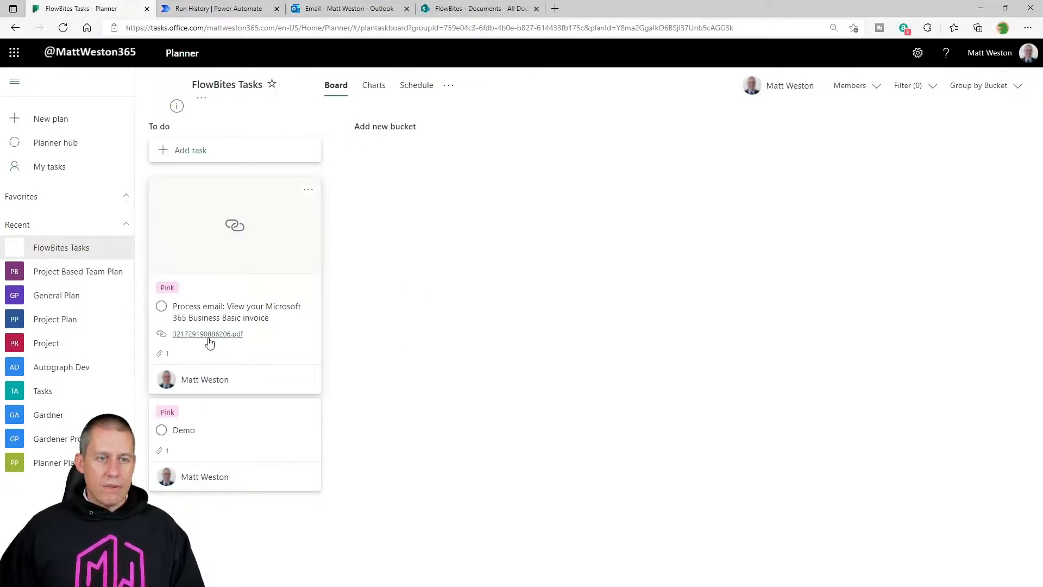
# - Open the "Process email: View your Microsoft 365 Business Basic invoice" task and open its attached PDF
pyautogui.click(239, 346)
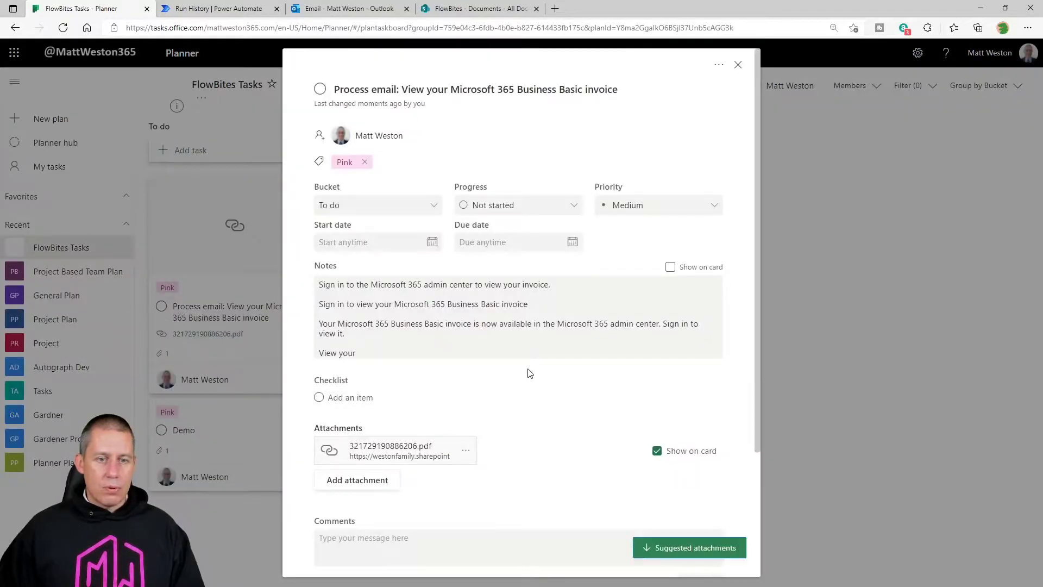
pyautogui.scroll(-2, 530, 373)
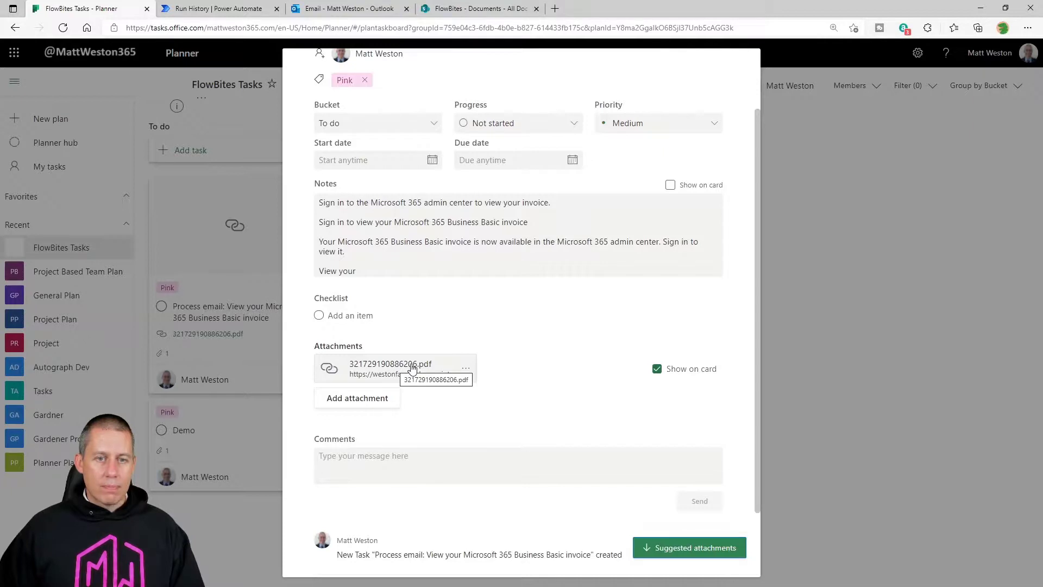
pyautogui.click(412, 369)
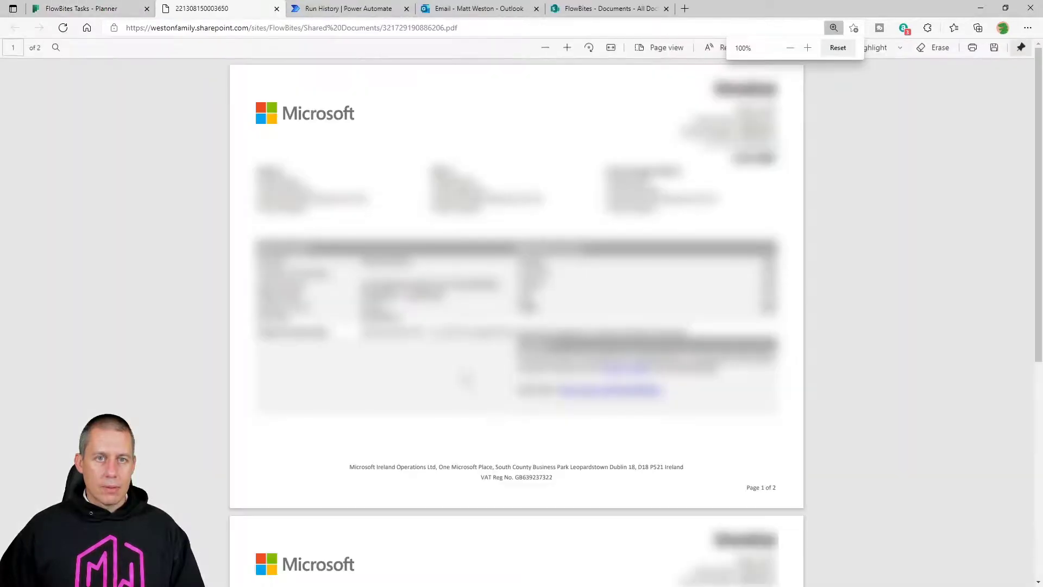